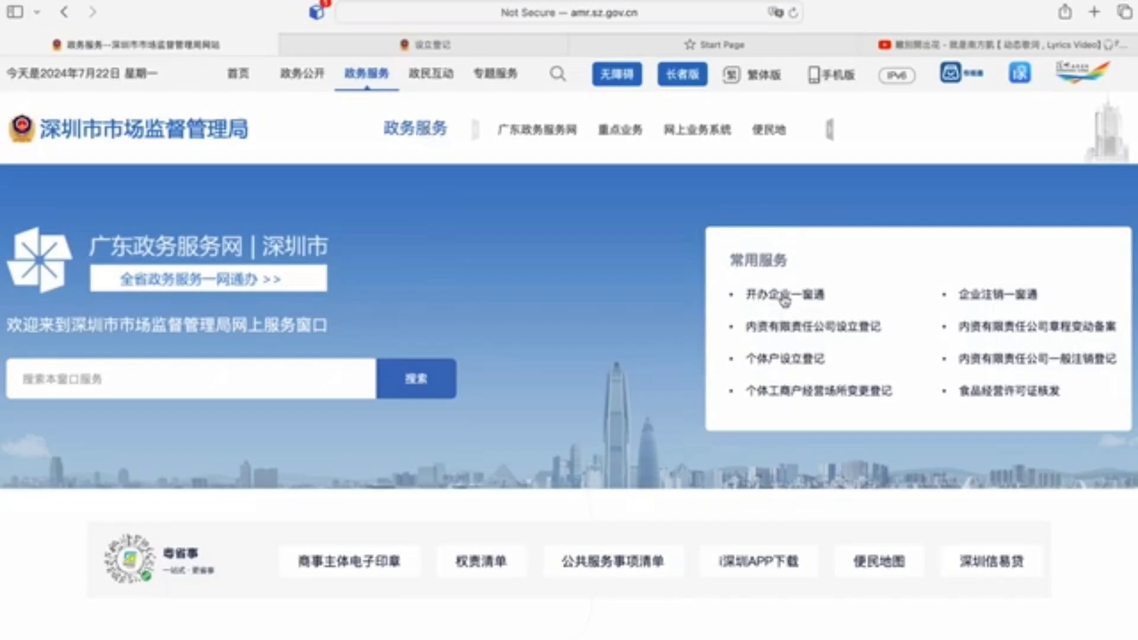
Step: Start establishment registration from 开办企业一窗通 and collapse the left help contact panel
click(783, 299)
scroll(38, 259, down, 3)
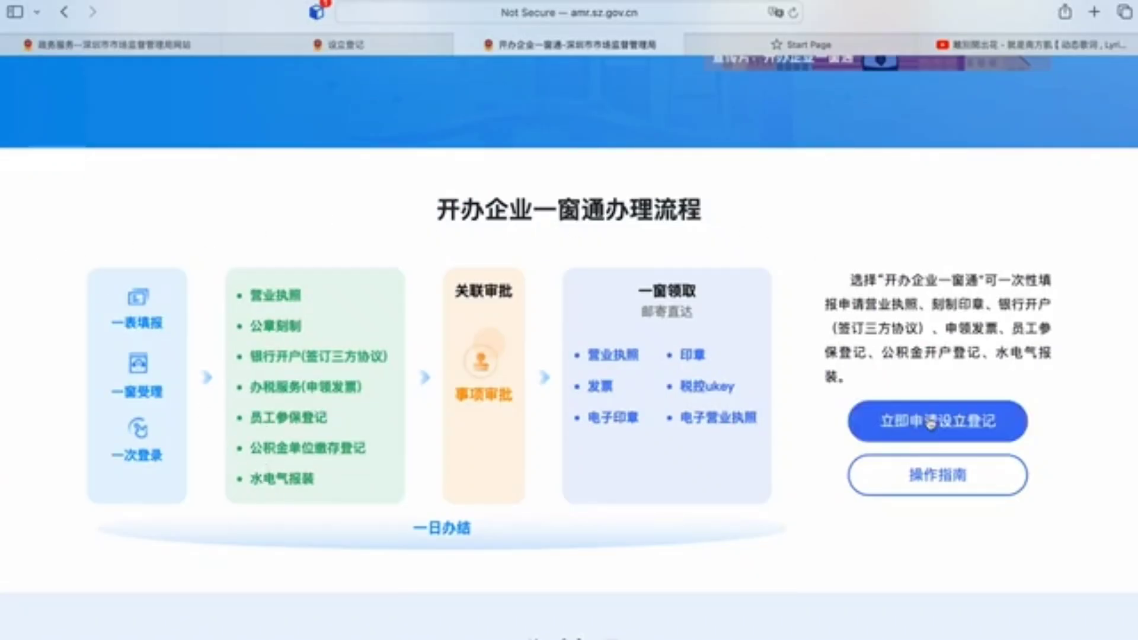
click(900, 413)
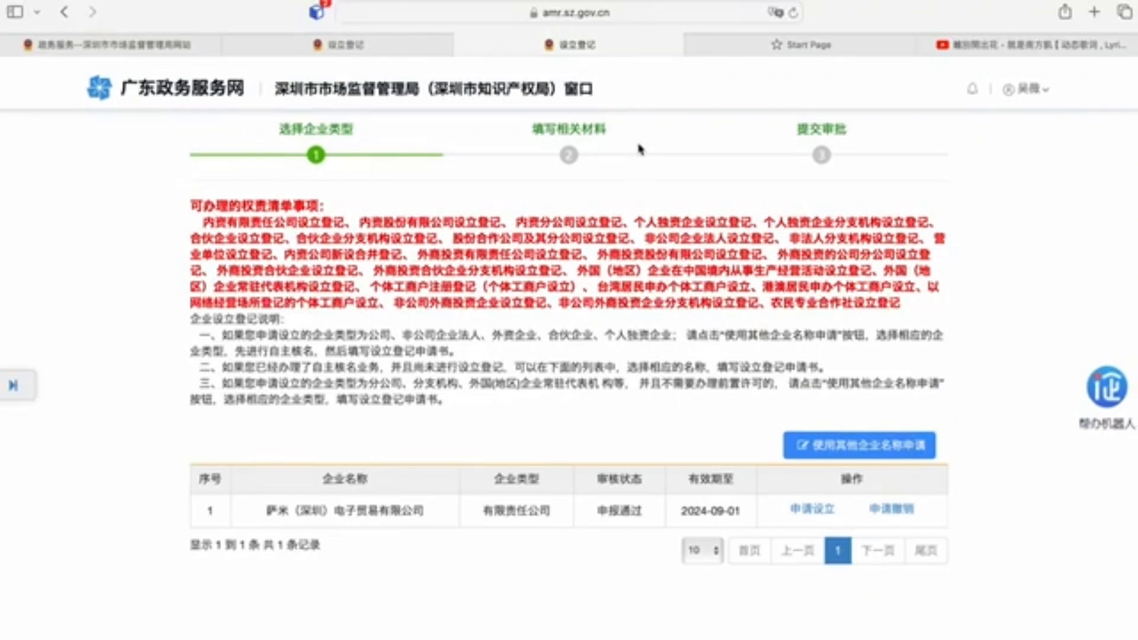
drag(618, 89, 274, 89)
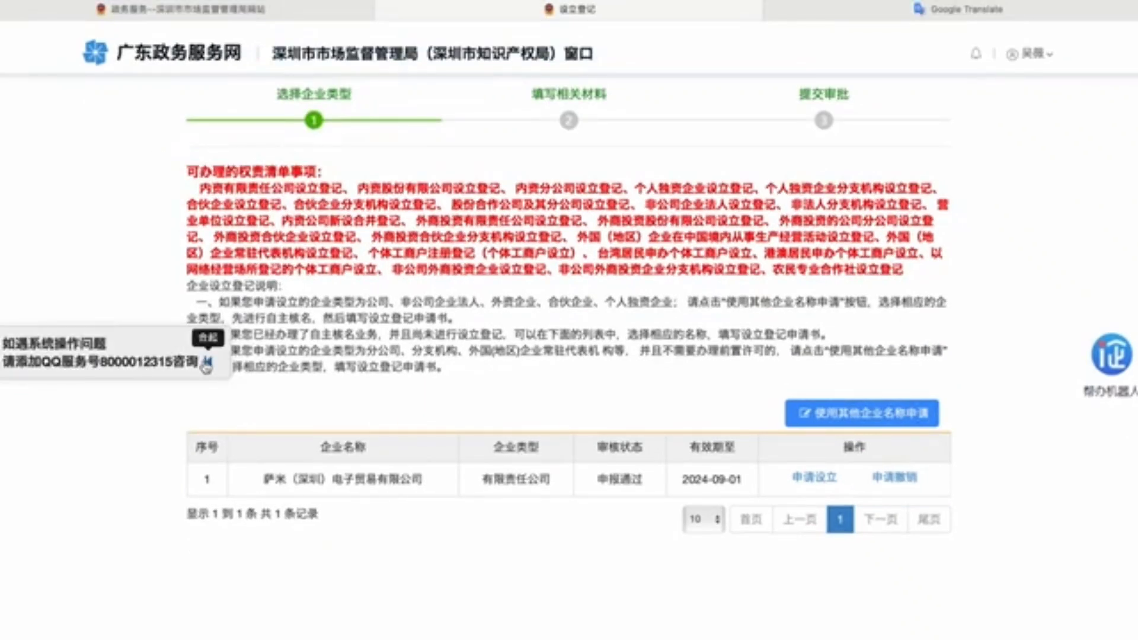
click(208, 363)
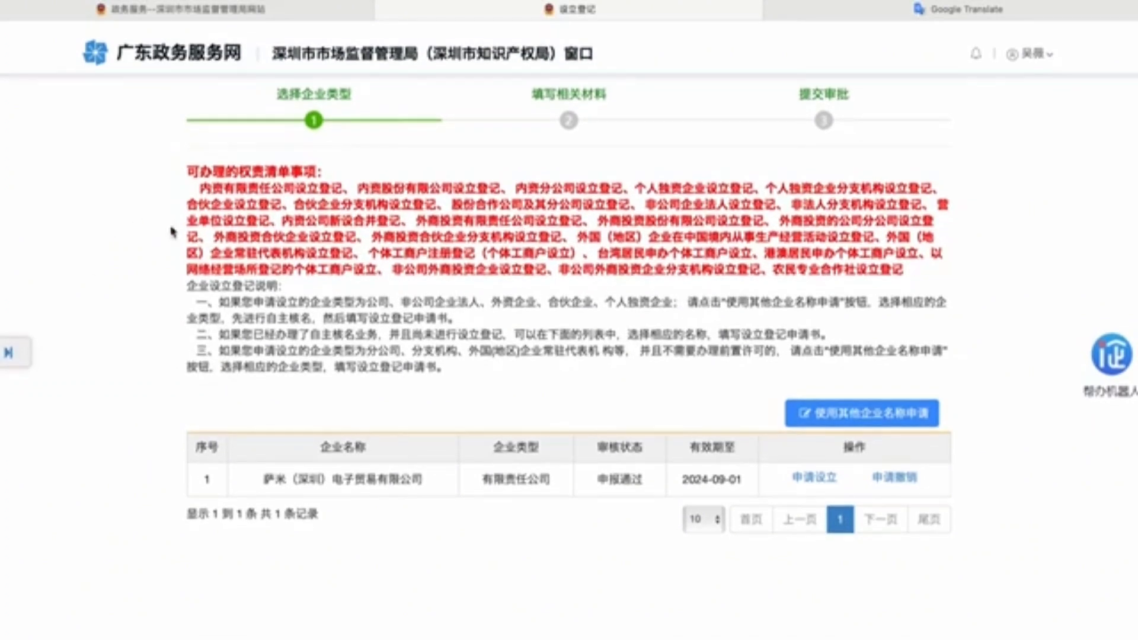
Step: Apply with a different company name and confirm 外资 (外资公司) as the enterprise category
click(865, 419)
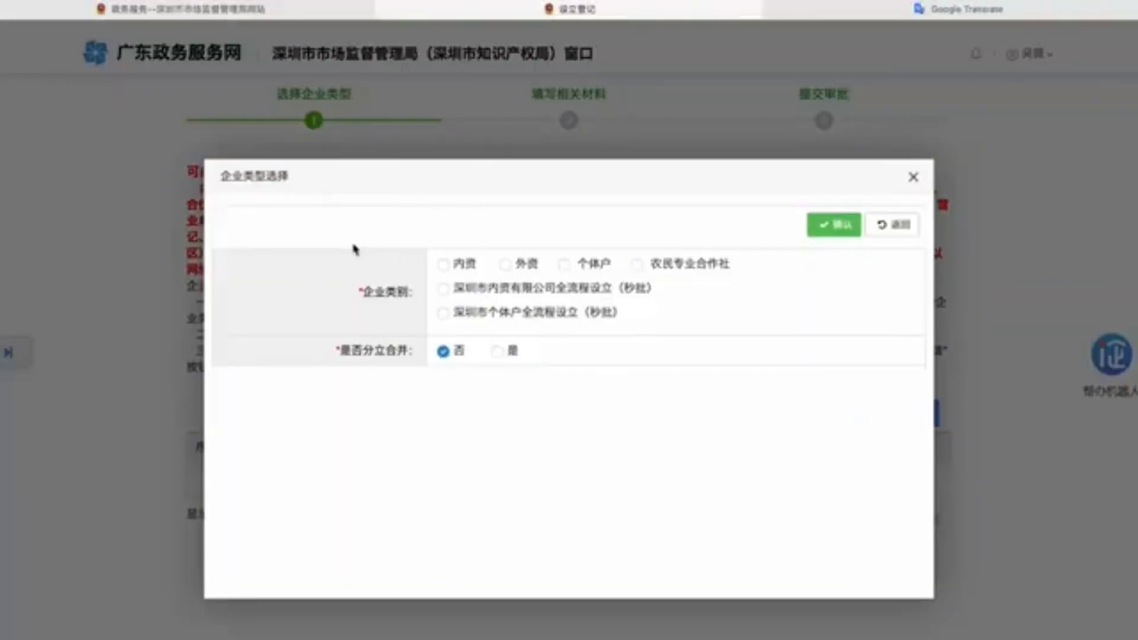
click(504, 271)
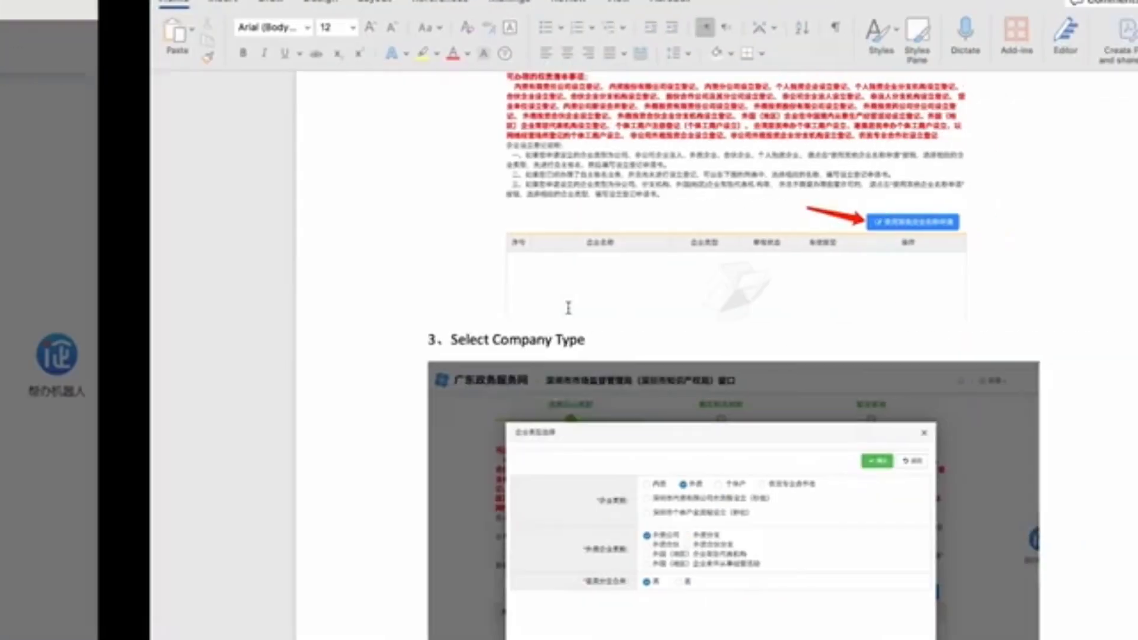
scroll(610, 295, up, 15)
scroll(607, 293, down, 1)
scroll(607, 293, down, 20)
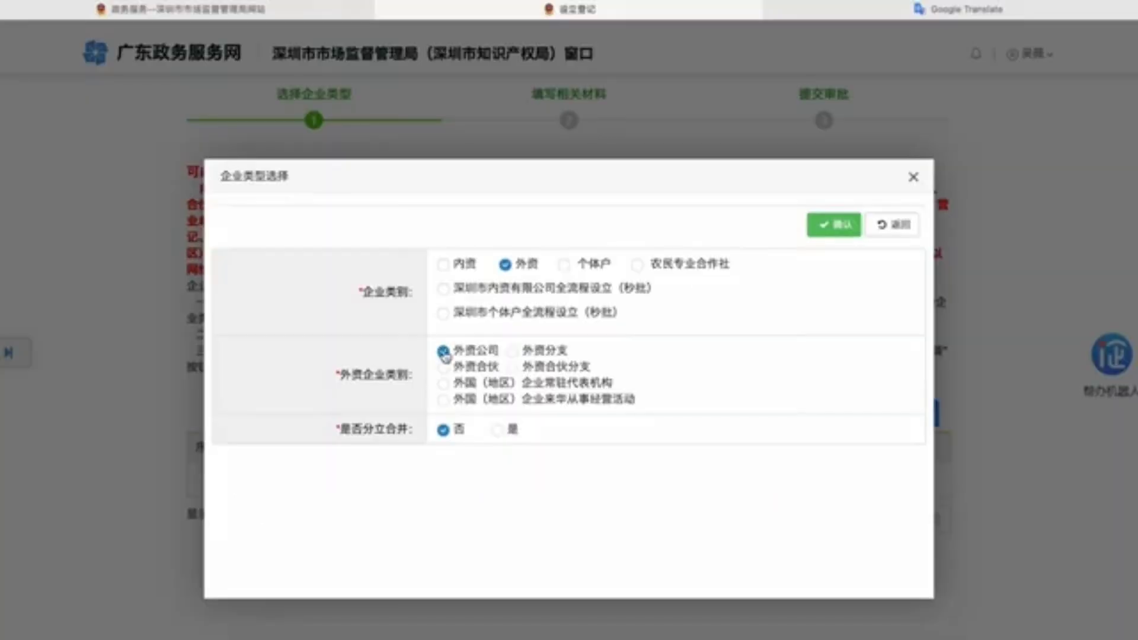
click(835, 225)
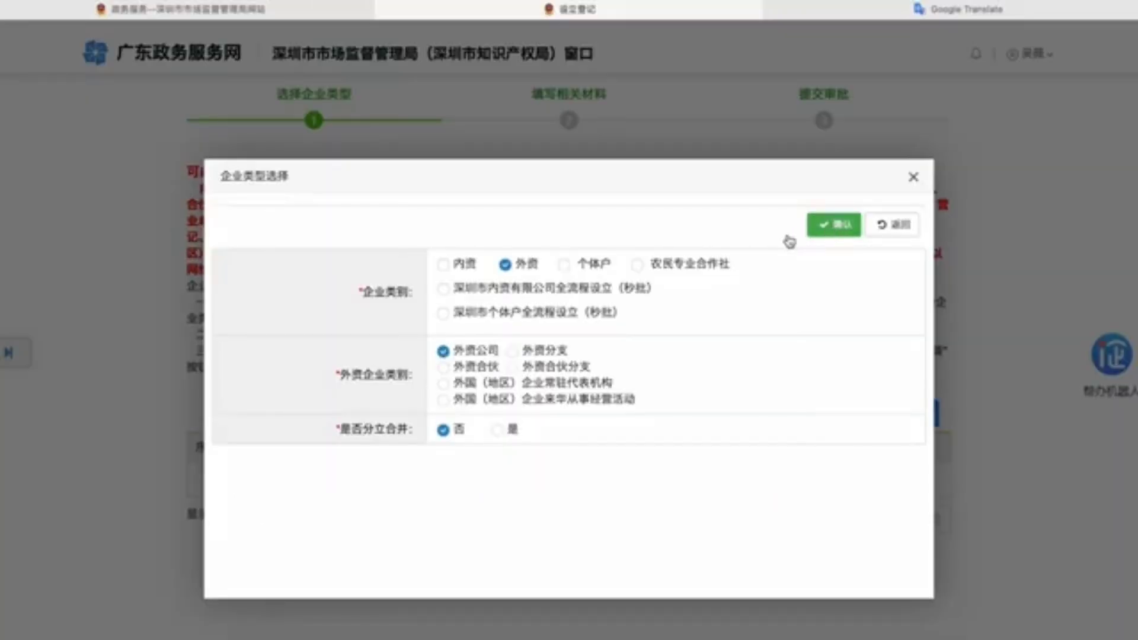
scroll(412, 368, down, 12)
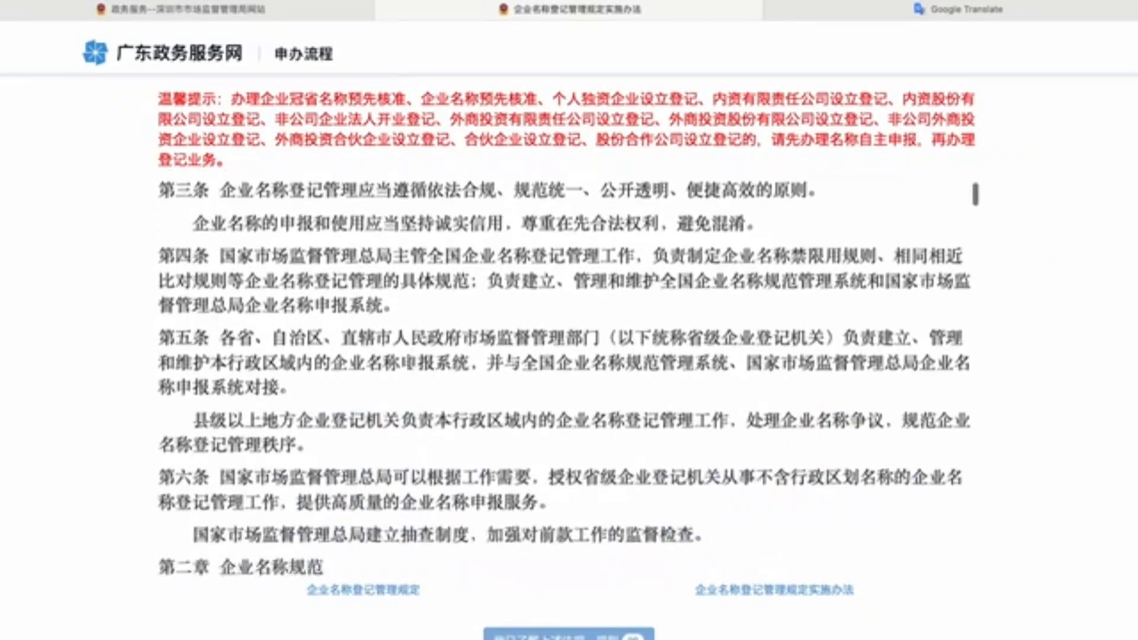
Step: Read the name registration regulations and acknowledge them with 我已了解上述法规、规则
scroll(412, 368, down, 20)
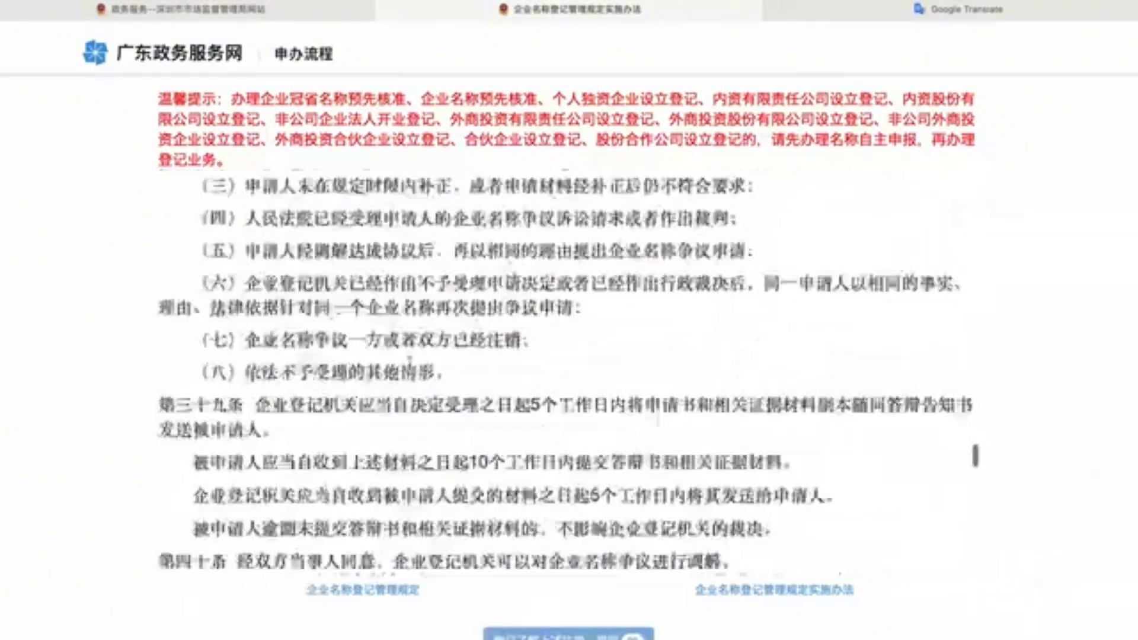
scroll(412, 368, down, 3)
scroll(412, 368, up, 12)
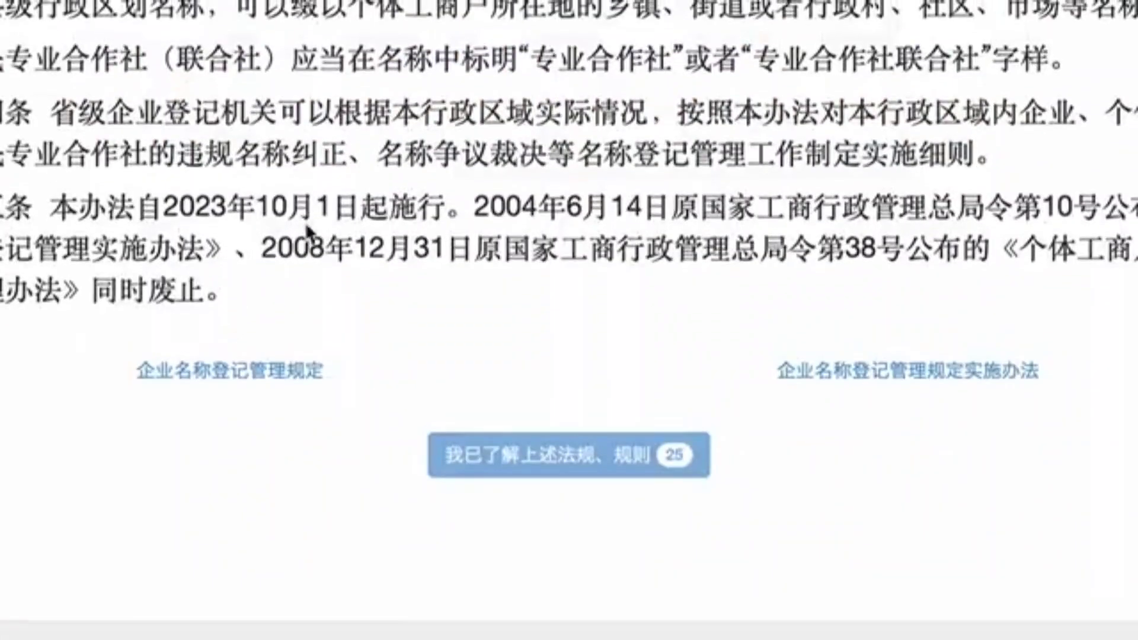
scroll(412, 368, up, 10)
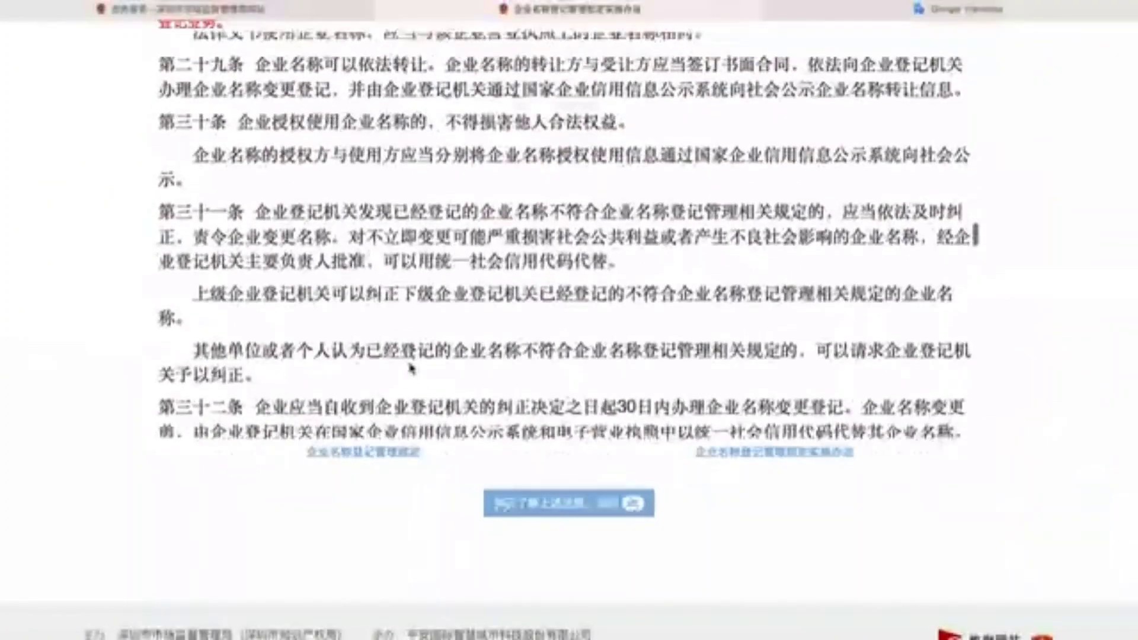
drag(584, 340, 320, 124)
click(753, 586)
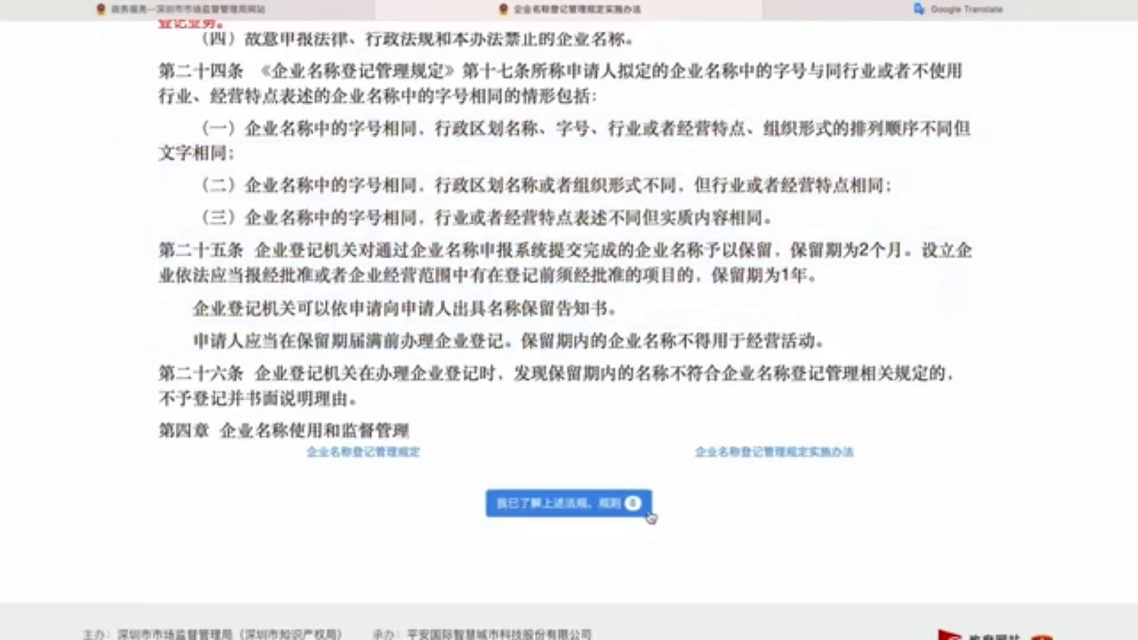
click(643, 503)
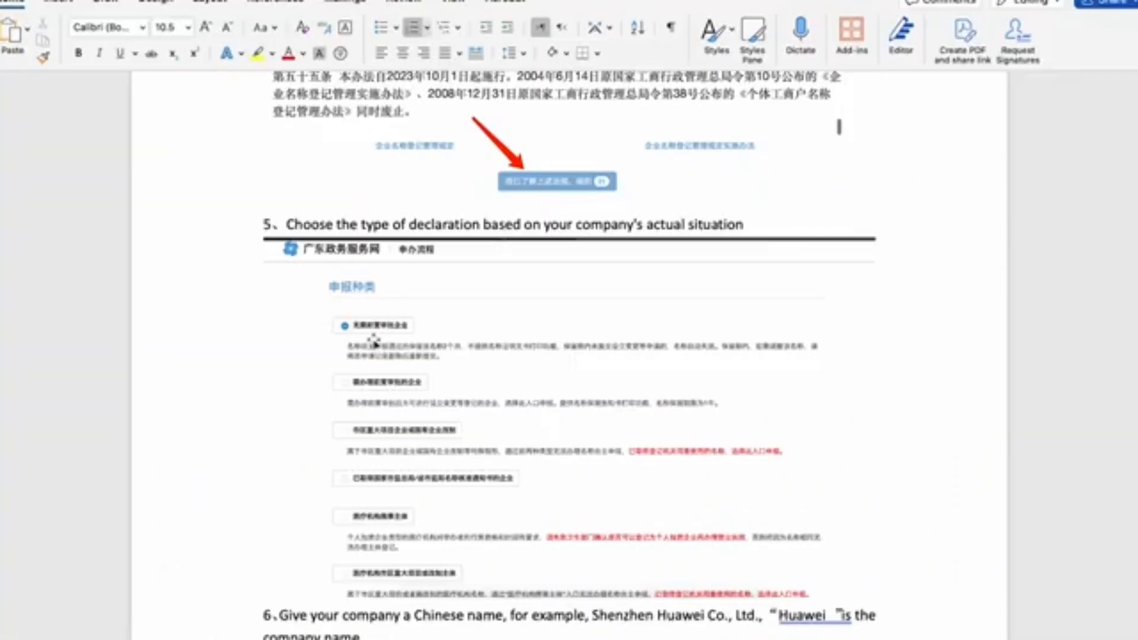
scroll(375, 342, down, 3)
scroll(374, 342, down, 4)
scroll(374, 341, up, 5)
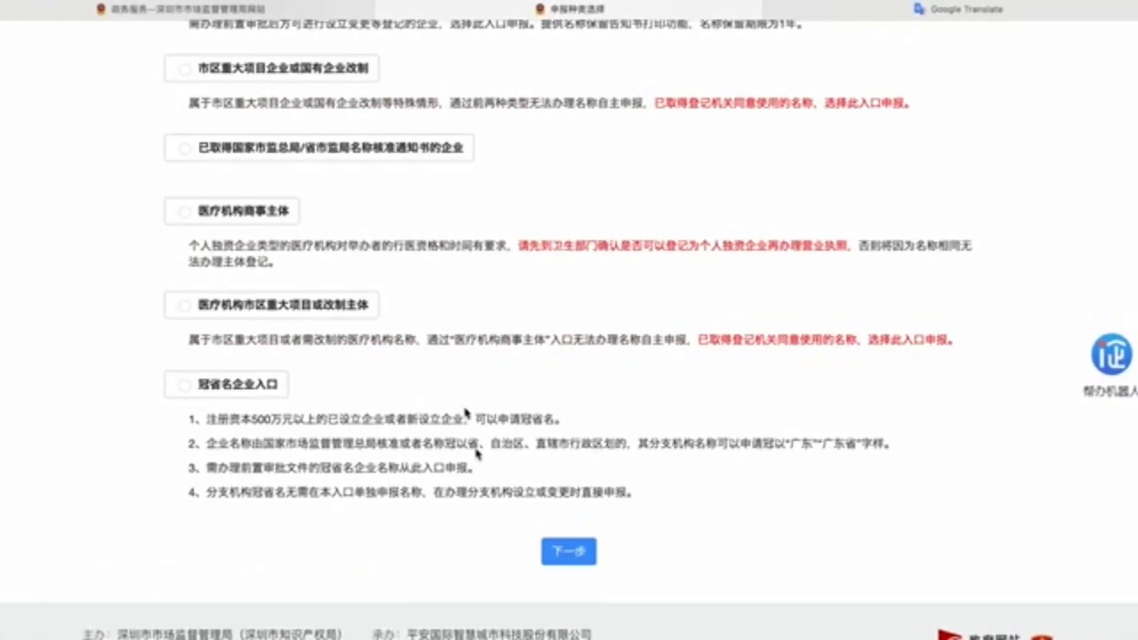
Step: Choose 无需前置审批企业 and continue to the name form, entering trade name 萨米
click(569, 549)
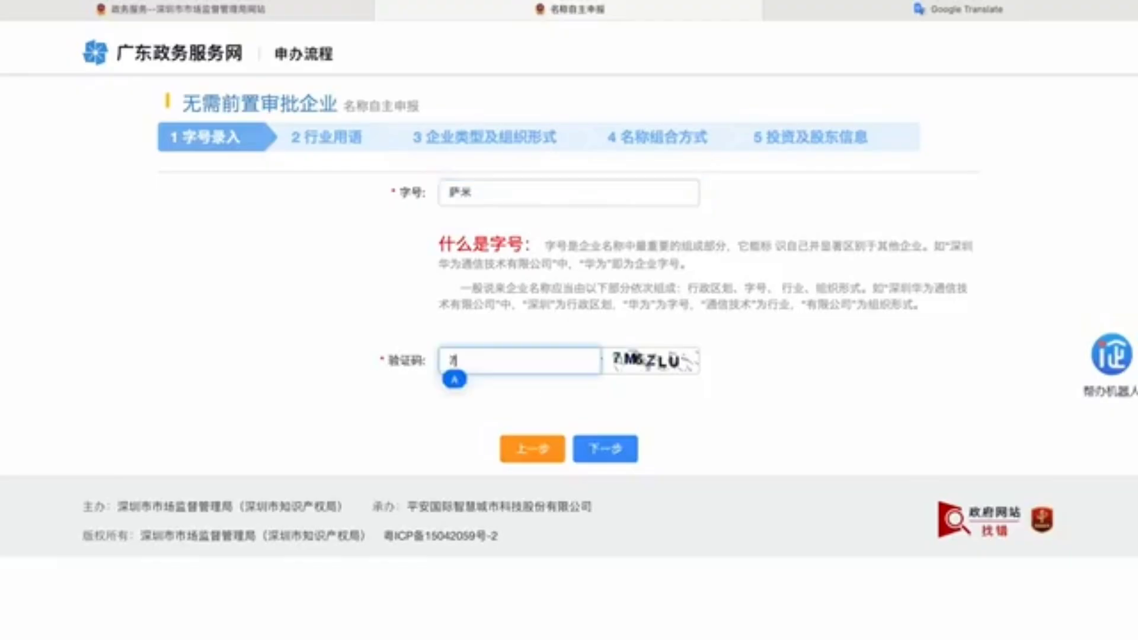
Step: Submit trade name 萨米 with the verification code and review the 22 similar company names
text(m6zlu)
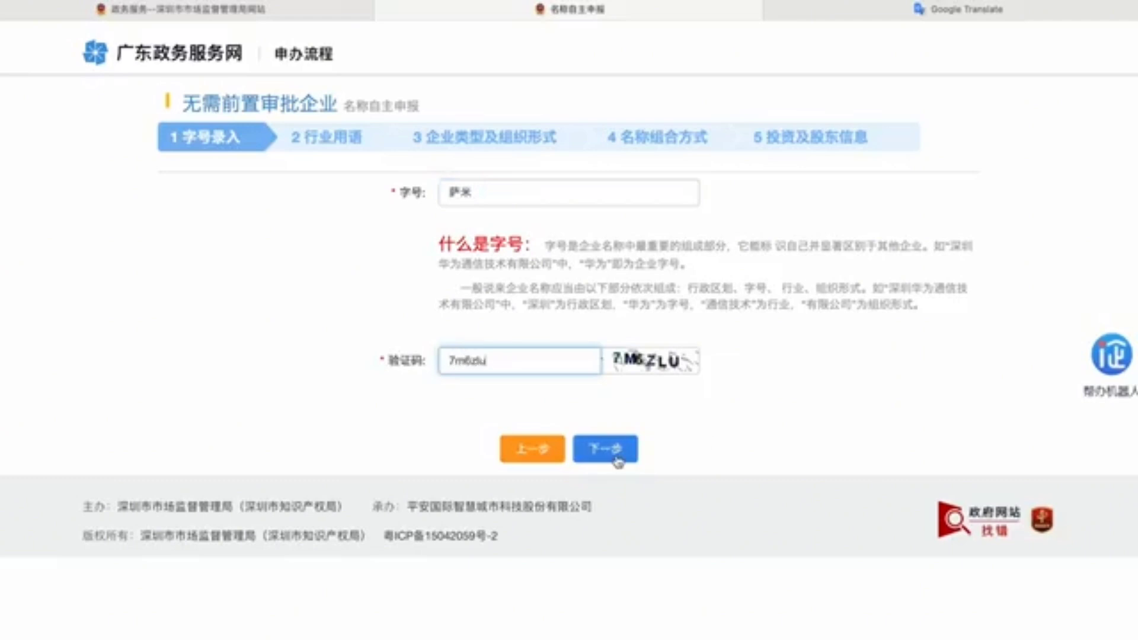
click(616, 453)
scroll(256, 320, down, 1)
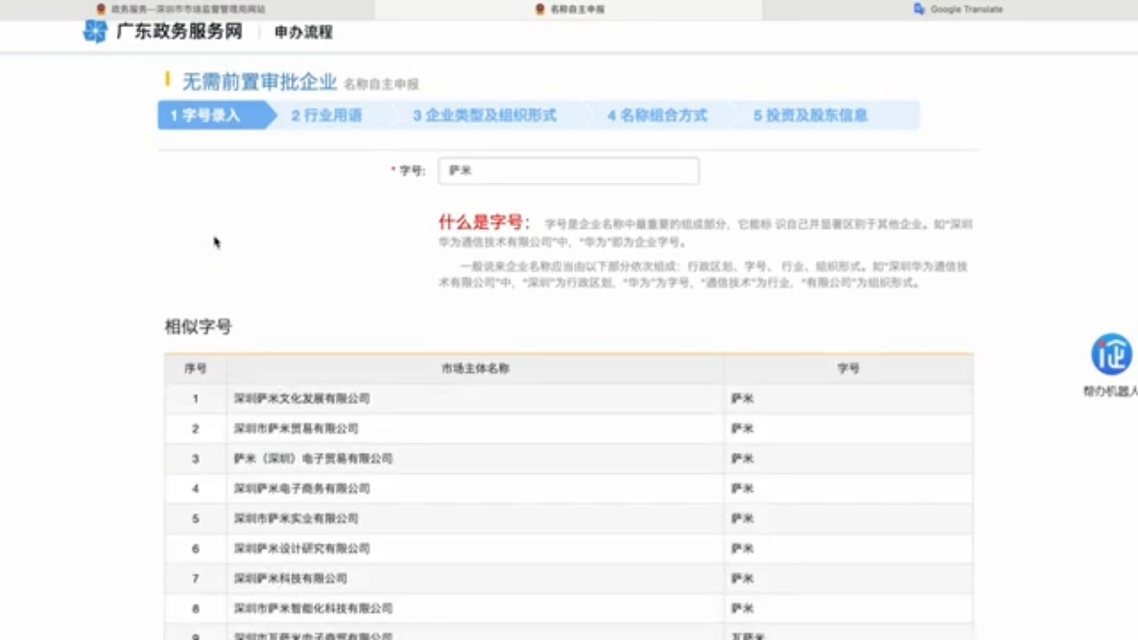
scroll(283, 501, down, 3)
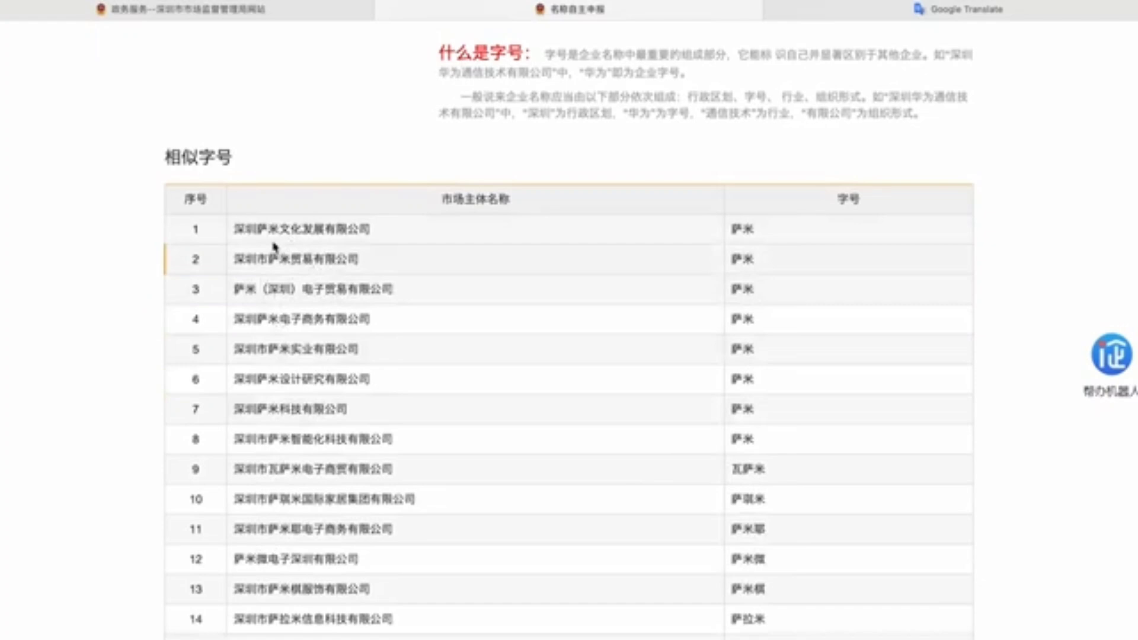
drag(367, 233, 290, 235)
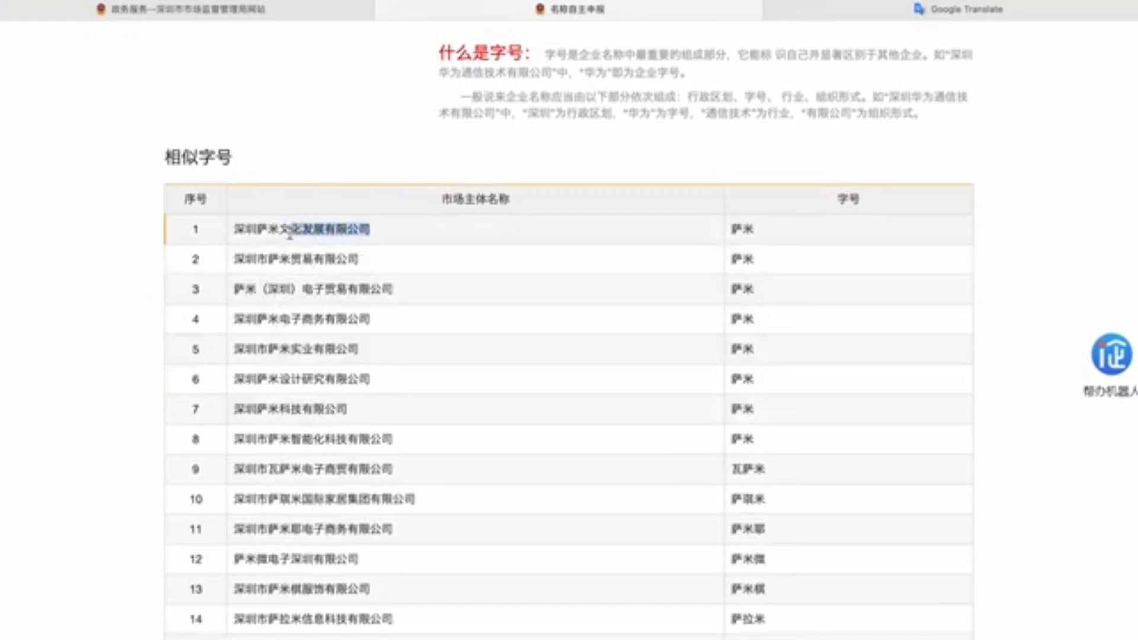
click(304, 244)
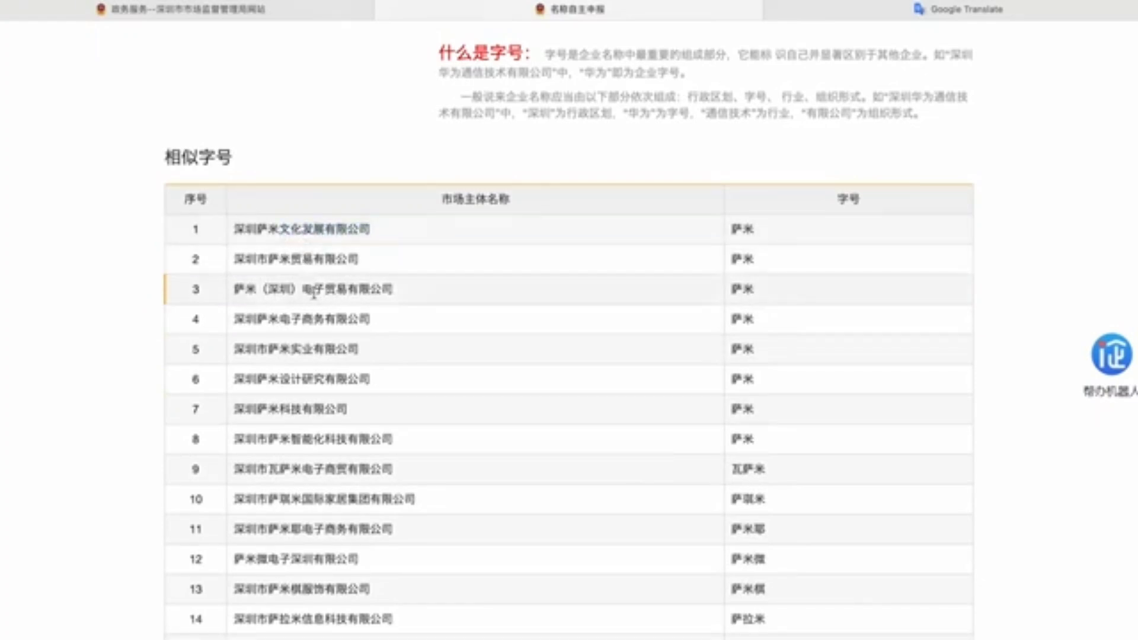
scroll(316, 299, down, 1)
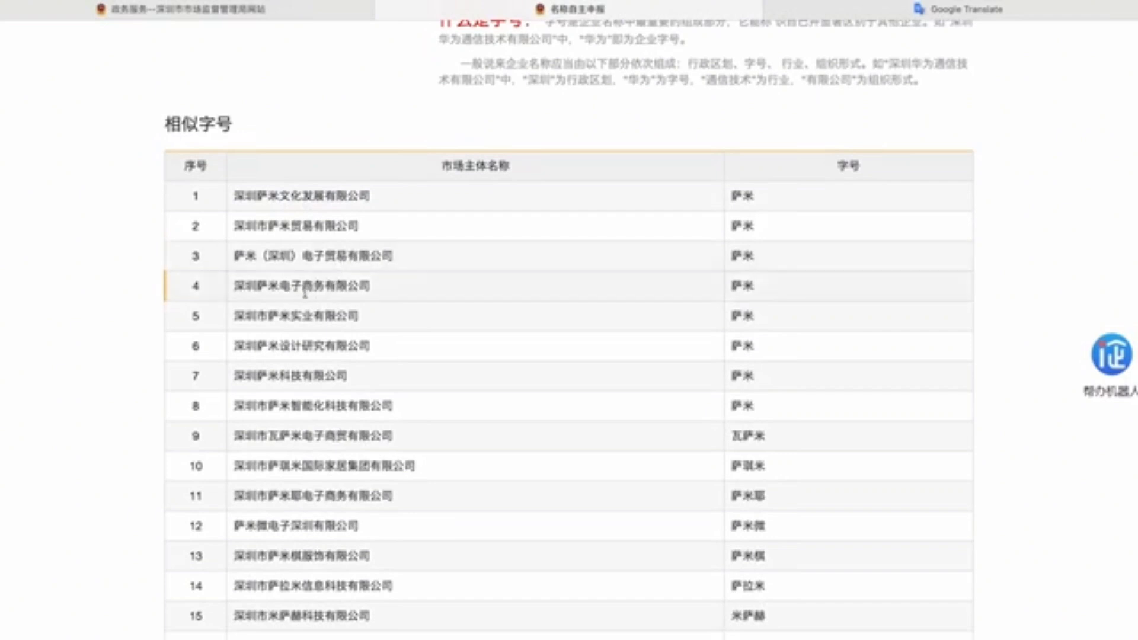
scroll(293, 320, down, 3)
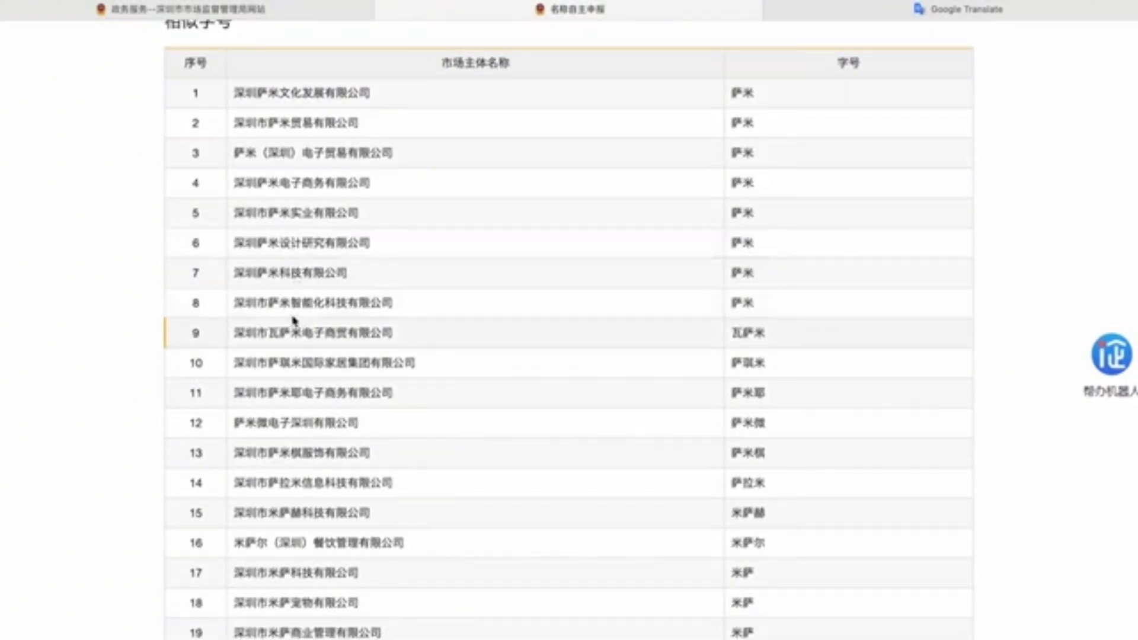
scroll(295, 277, up, 3)
scroll(294, 277, up, 5)
scroll(292, 142, down, 9)
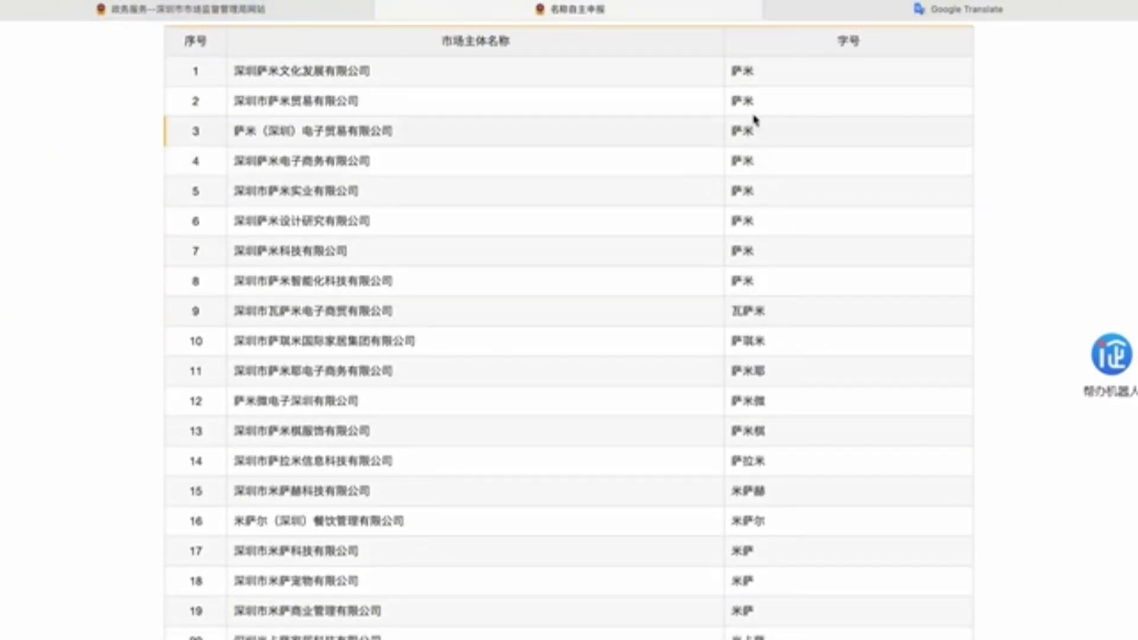
drag(763, 71, 741, 71)
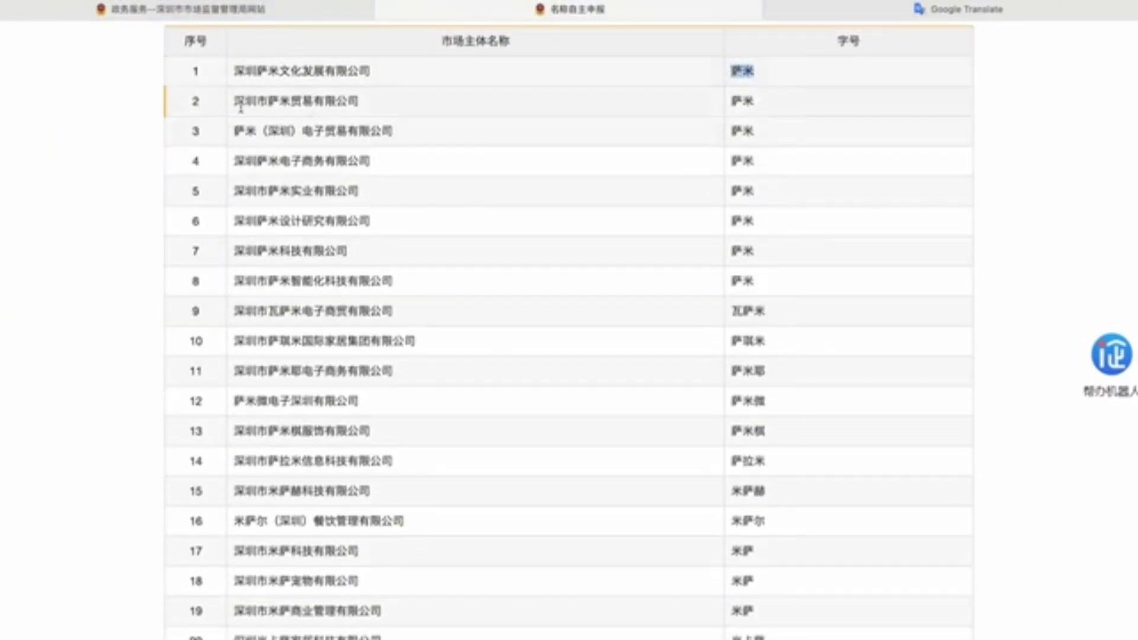
scroll(338, 119, up, 5)
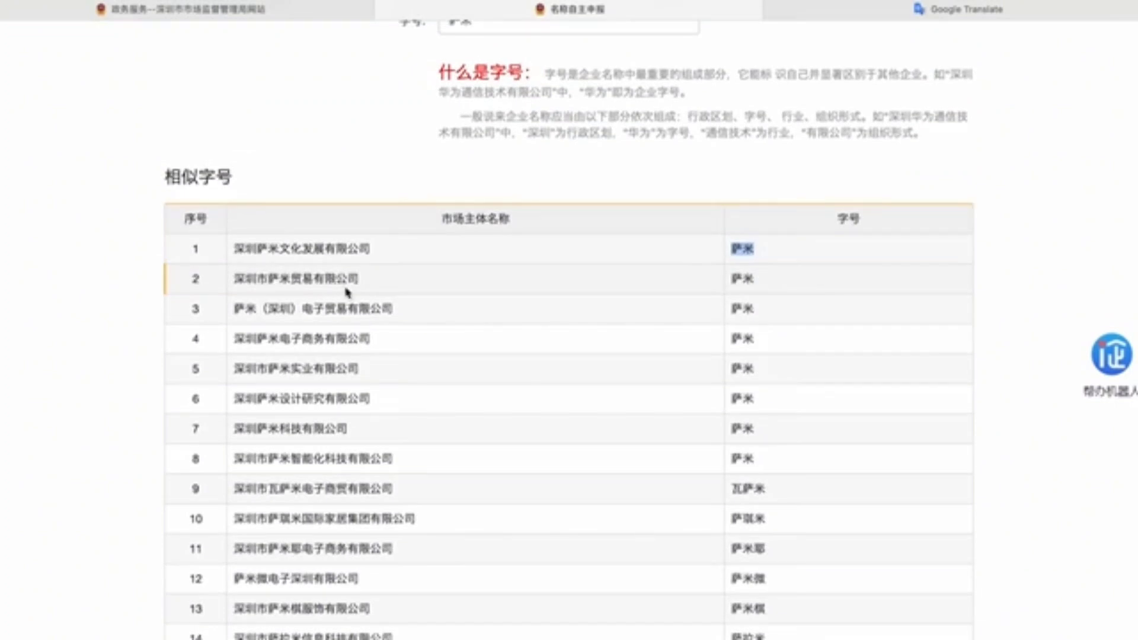
click(765, 283)
scroll(348, 229, up, 3)
scroll(348, 356, down, 15)
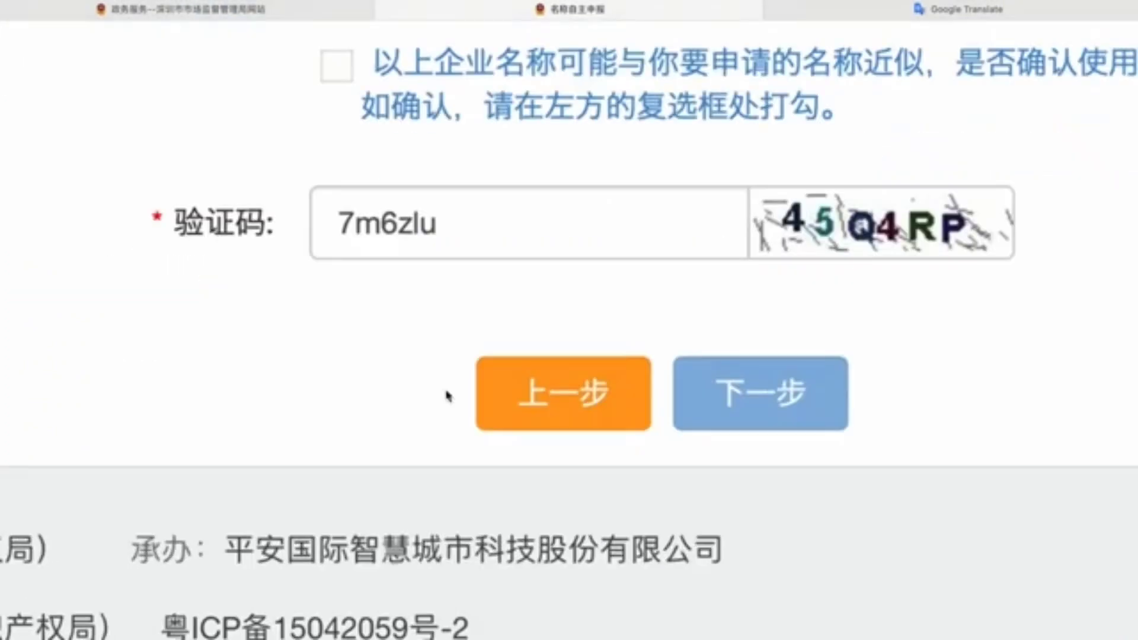
scroll(449, 396, up, 1)
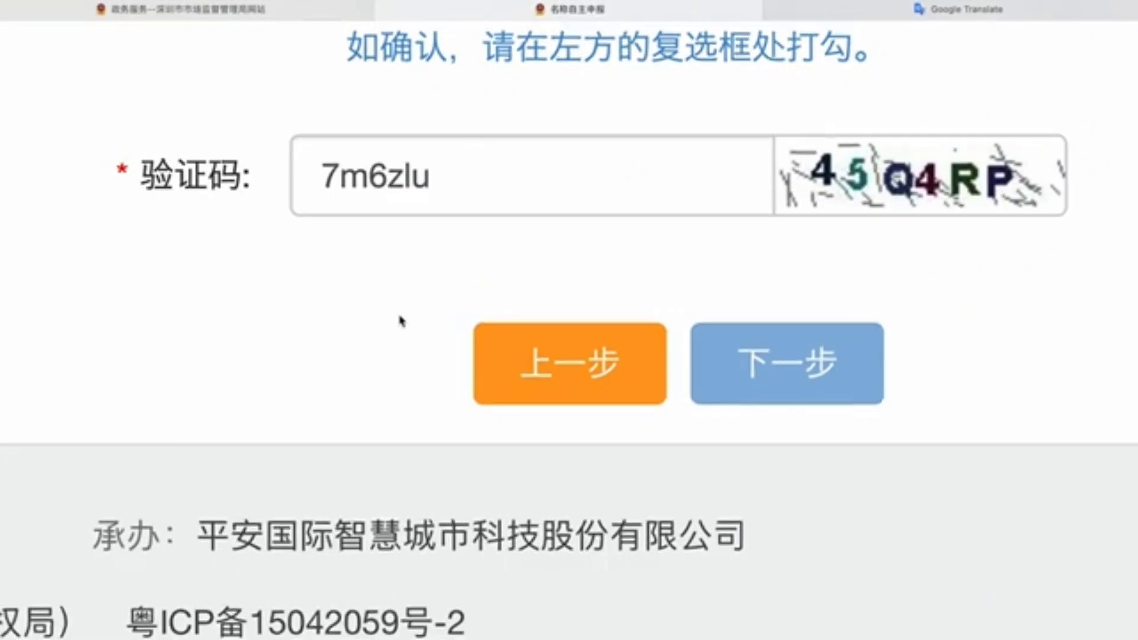
scroll(402, 321, down, 5)
Step: Confirm using 萨米 despite similar names, enter the new verification code, and continue
click(534, 389)
click(623, 465)
text(45q4rp)
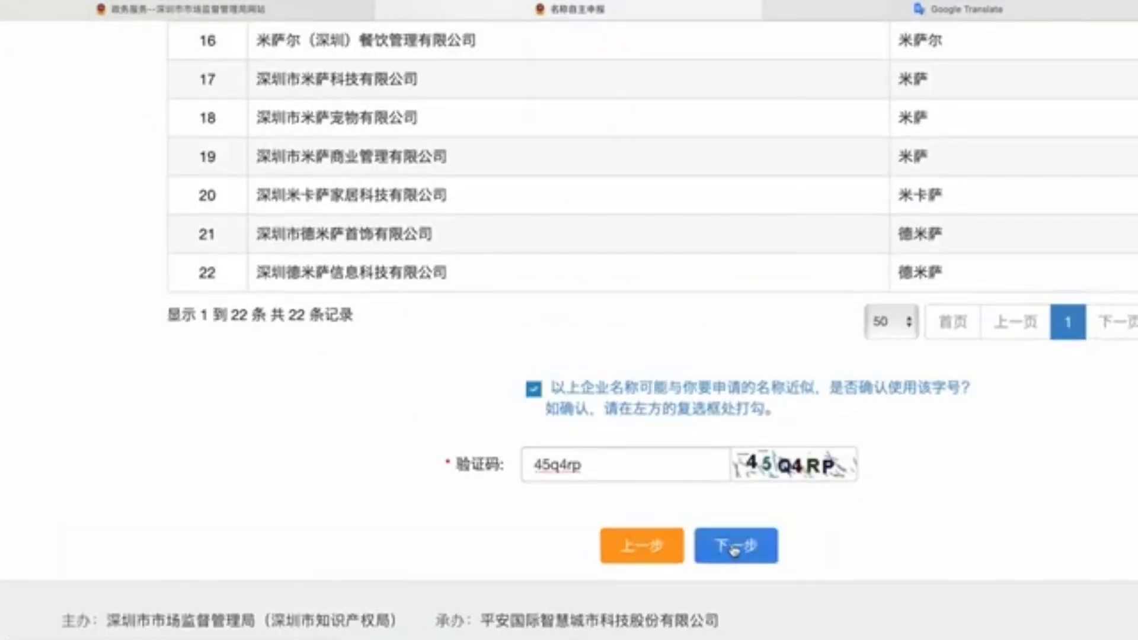
click(735, 546)
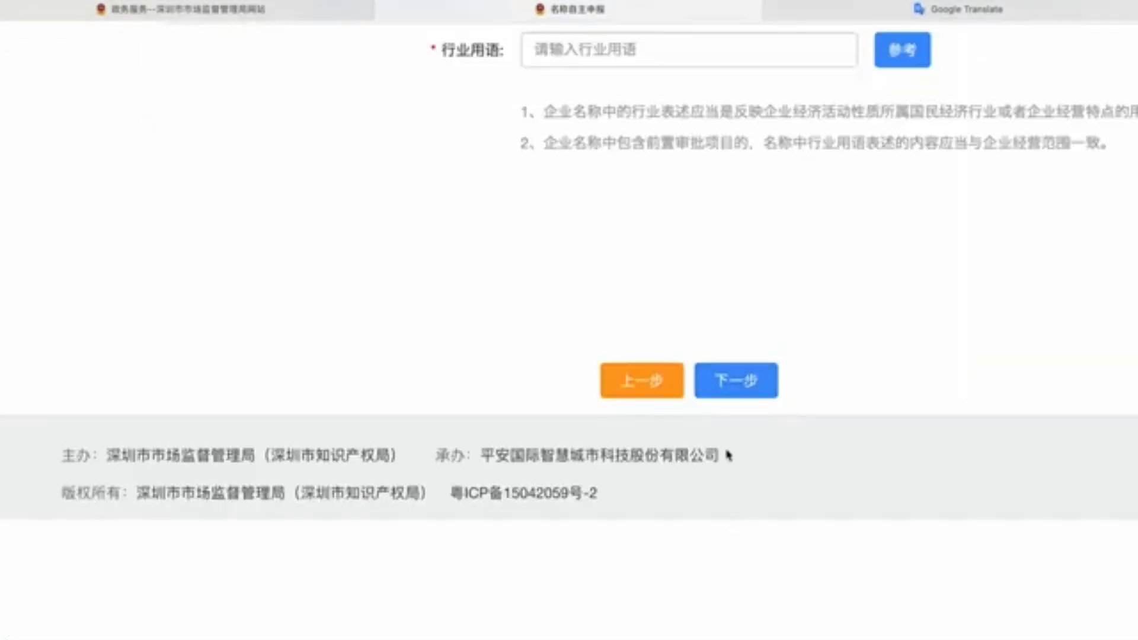
Step: Search the industry-term reference list for 贸易 and set 贸易 as the industry term
scroll(728, 455, down, 3)
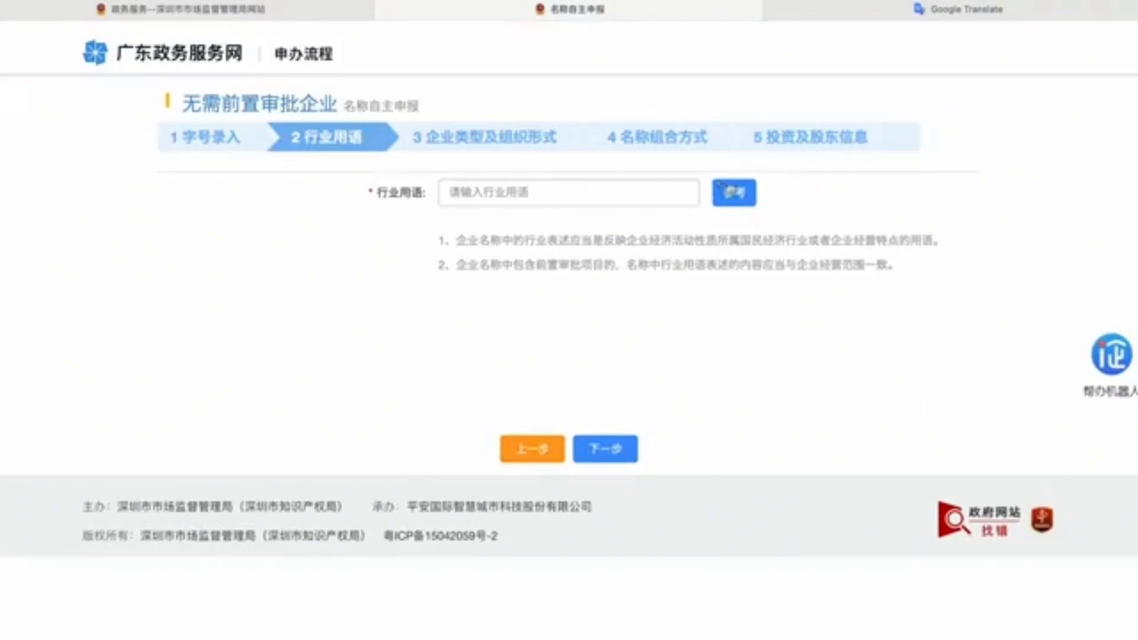
click(724, 188)
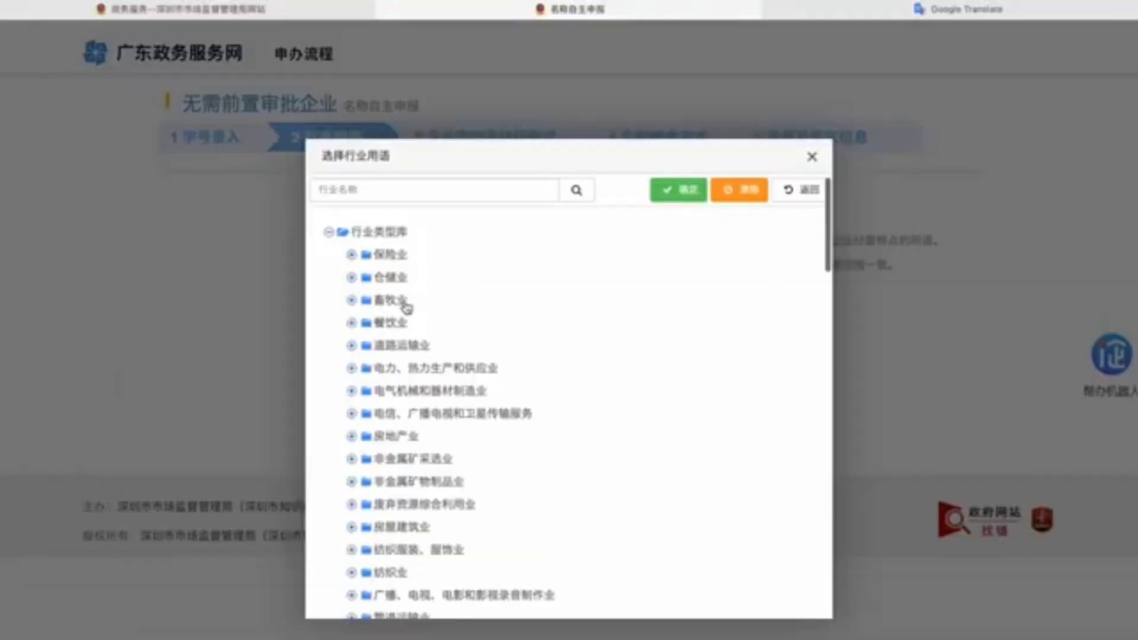
scroll(403, 308, down, 4)
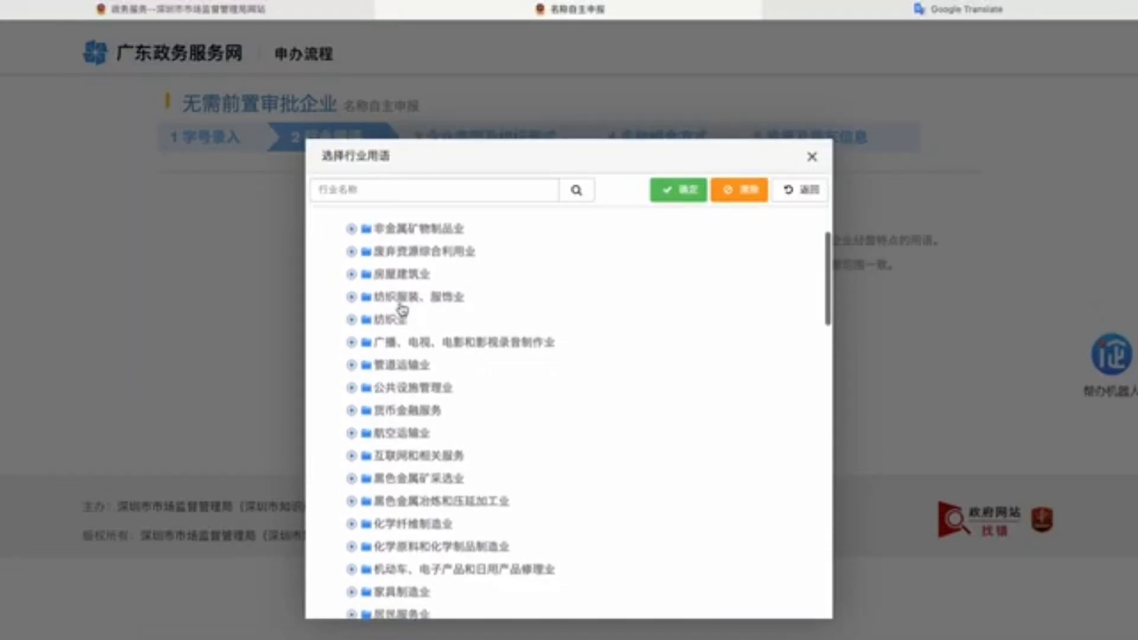
scroll(403, 309, down, 3)
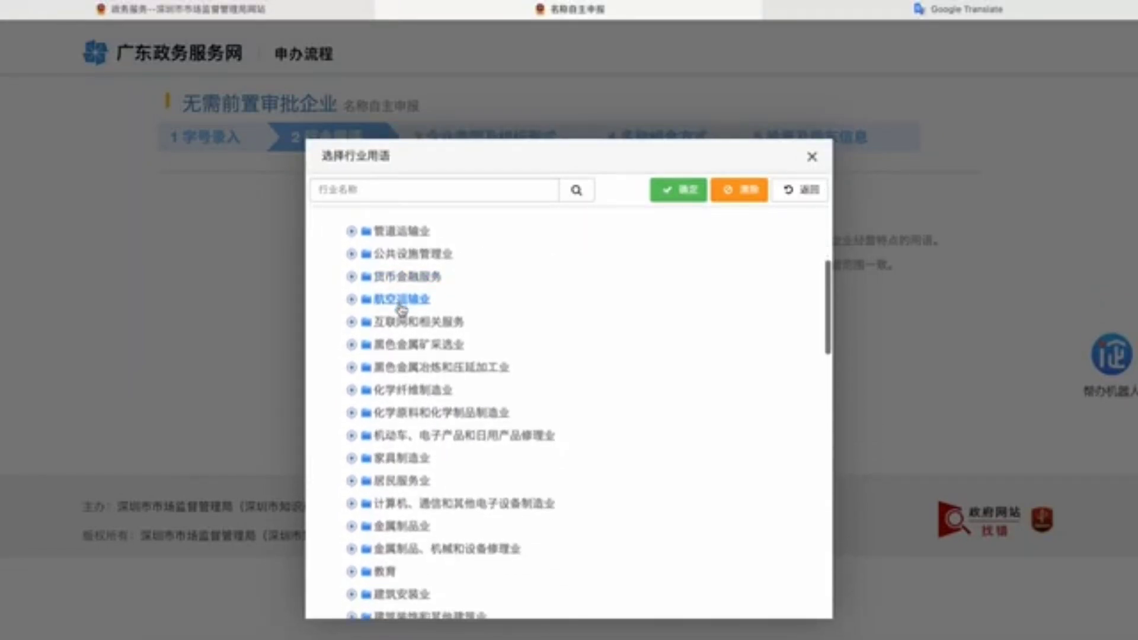
scroll(402, 307, down, 3)
click(415, 190)
text(maoy)
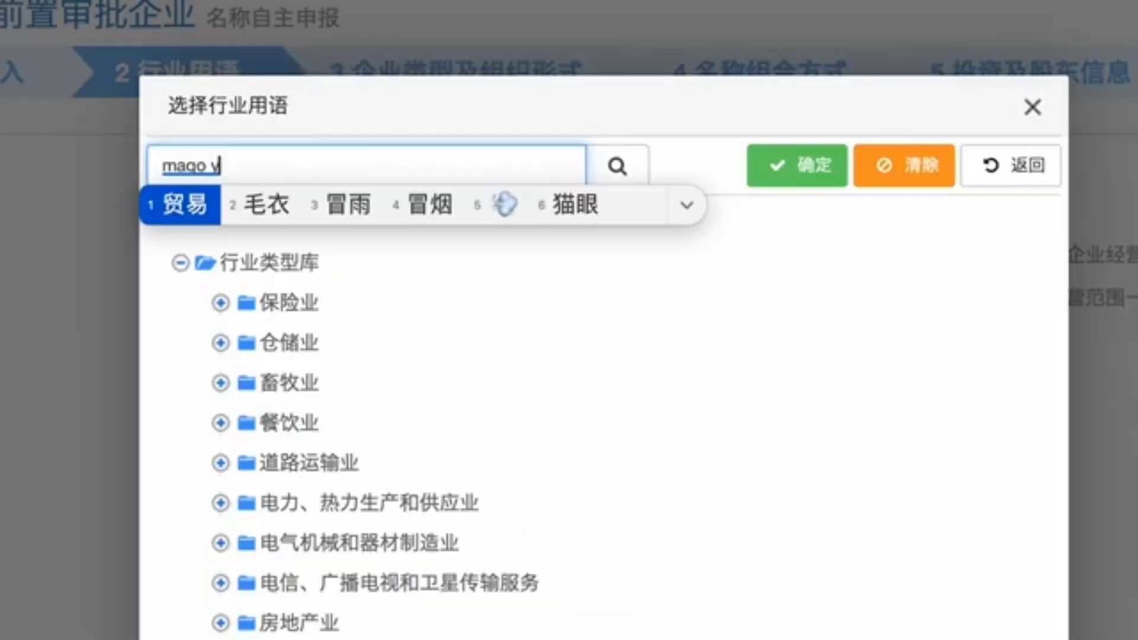
text(i)
key(space)
key(Return)
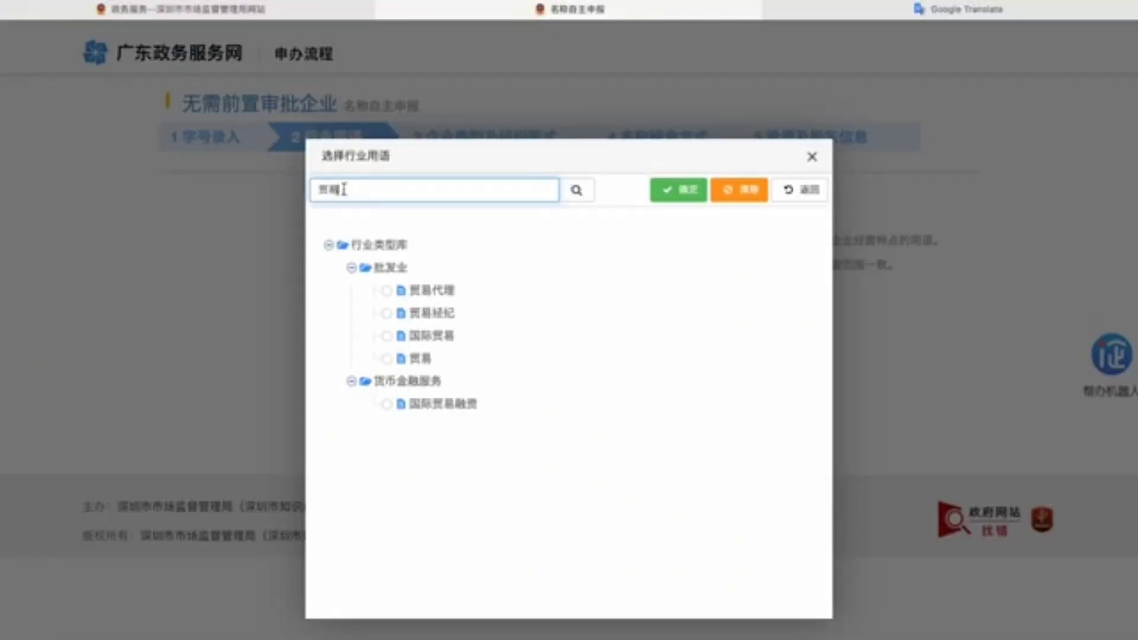
click(387, 358)
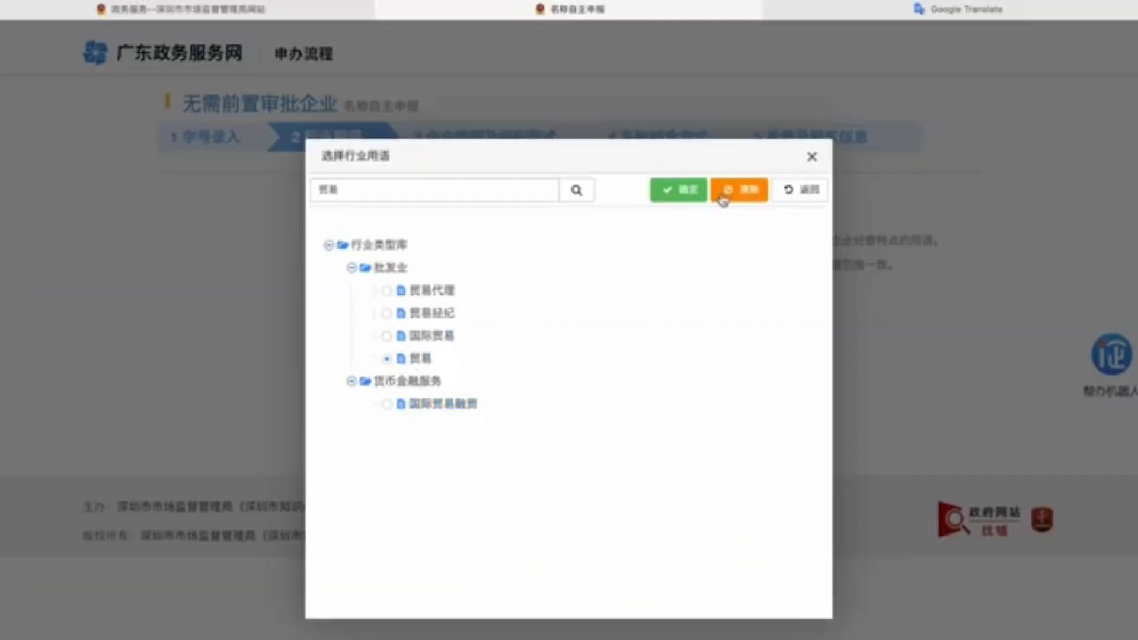
click(689, 191)
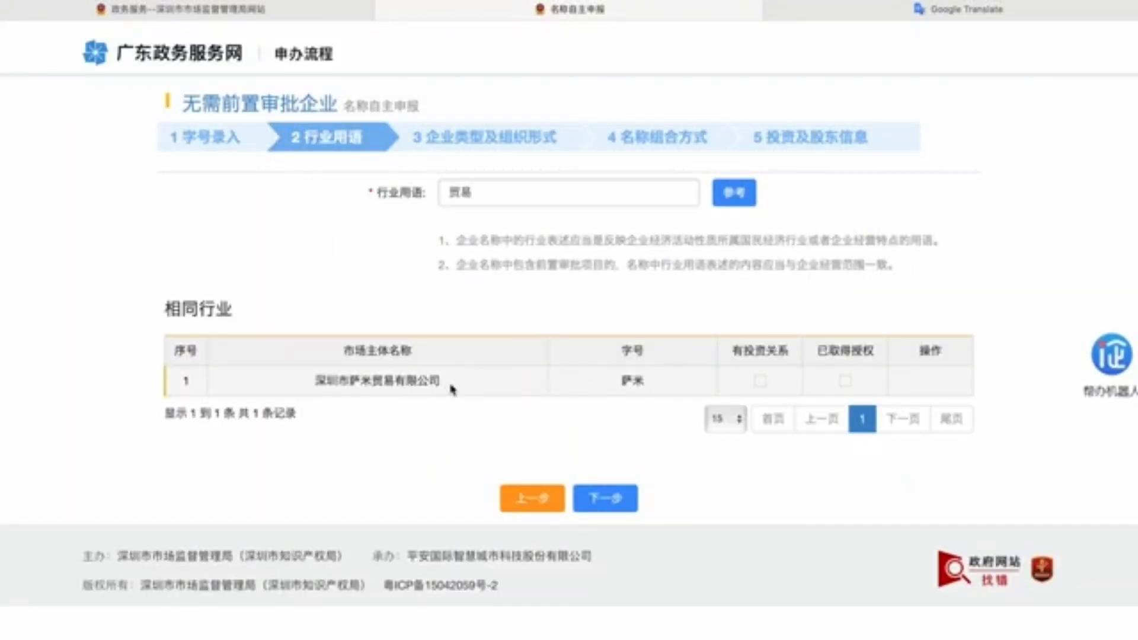
Step: Inspect the same-industry warning and the existing company 深圳市萨米贸易有限公司
drag(451, 389, 308, 381)
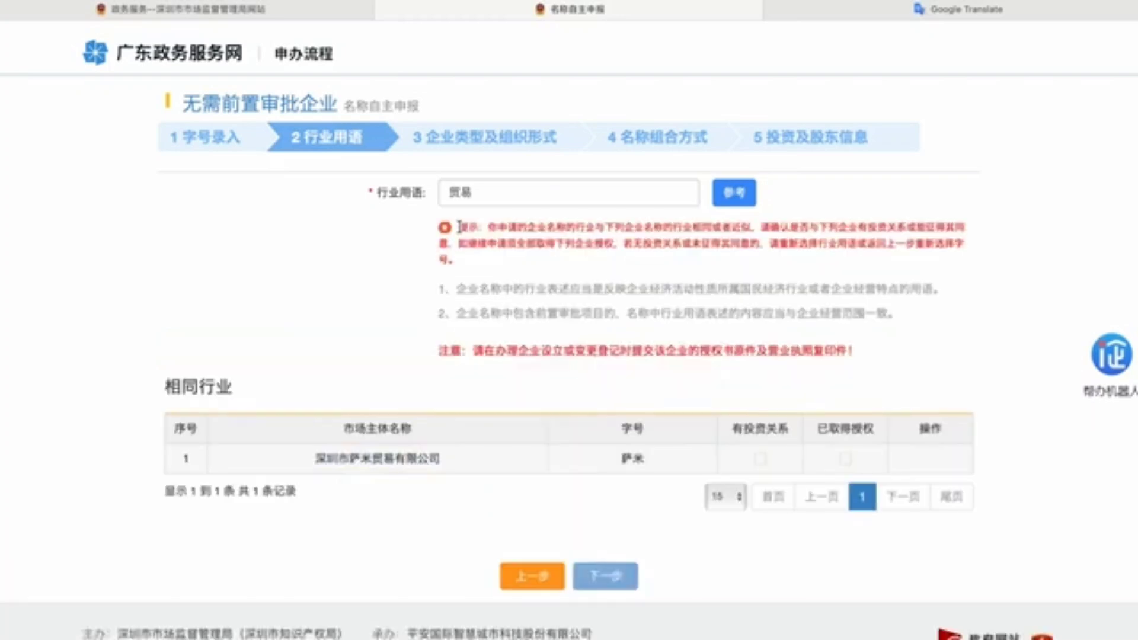
drag(456, 227, 489, 257)
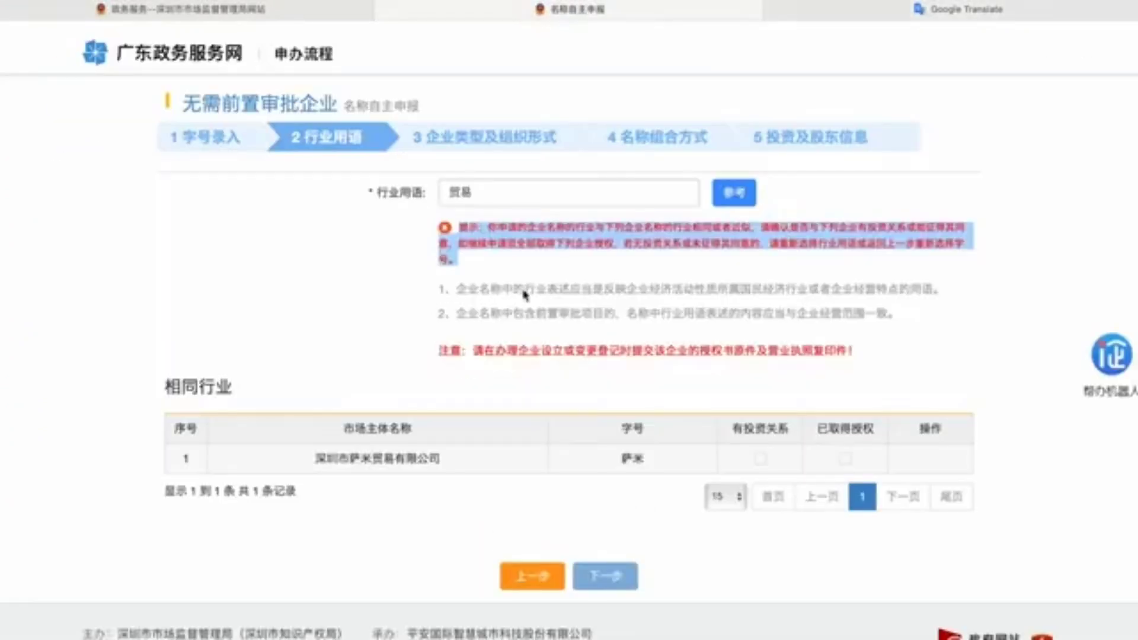
click(552, 266)
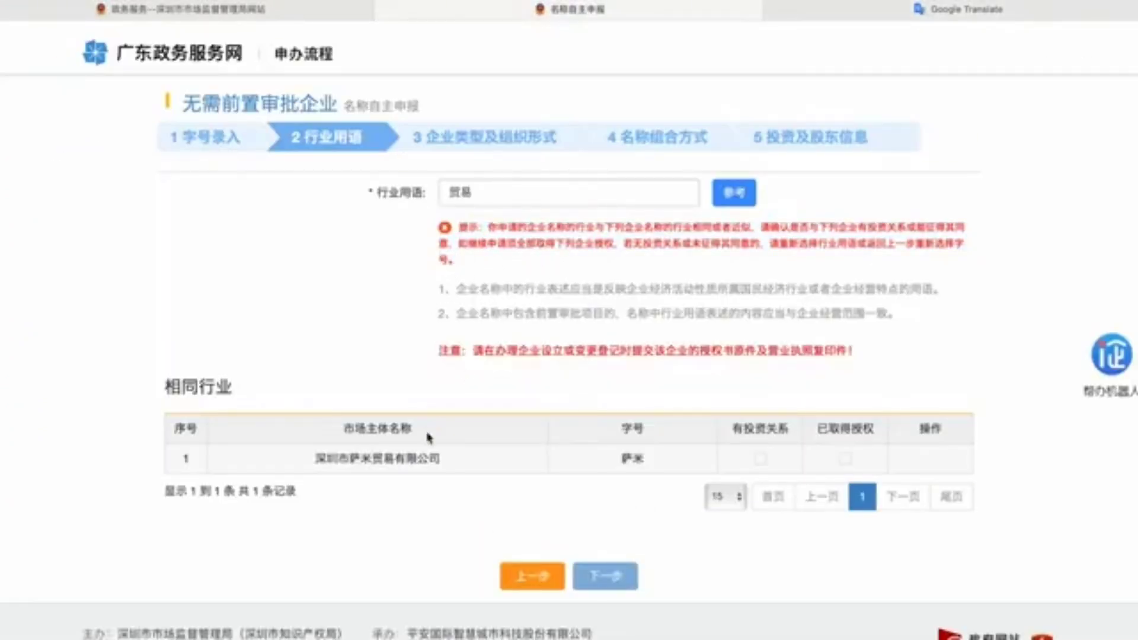
drag(439, 459, 313, 455)
click(332, 459)
drag(444, 459, 313, 458)
click(356, 465)
drag(327, 456, 398, 460)
click(374, 463)
drag(449, 462, 418, 461)
click(430, 492)
Step: Mark that company as 有投资关系 and 已取得授权, then proceed to step 3
click(759, 460)
click(846, 458)
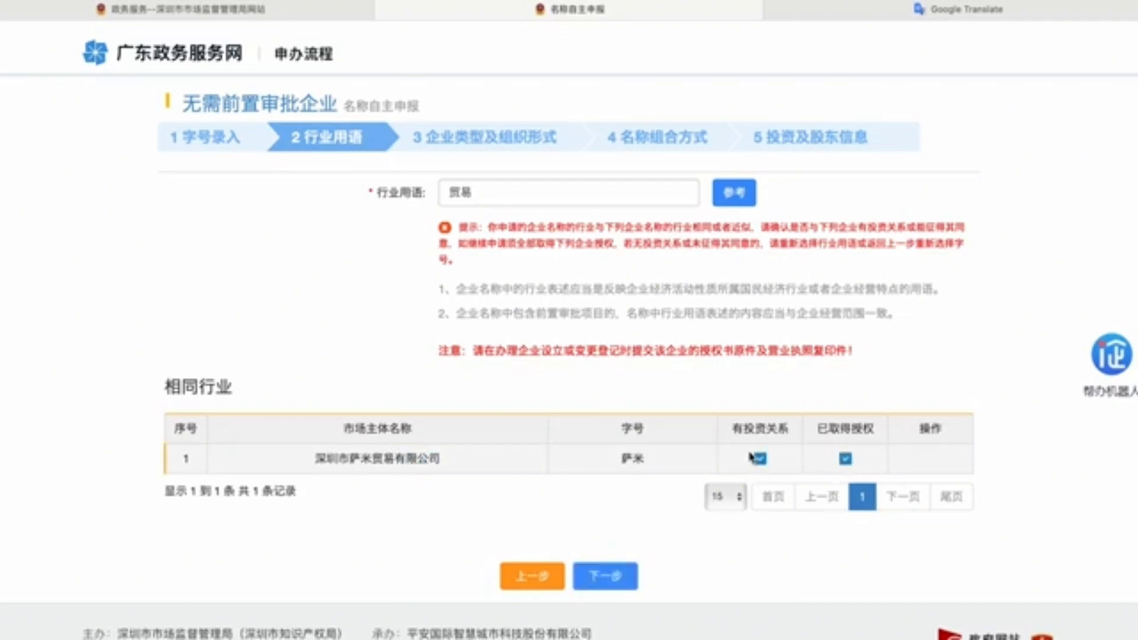
click(581, 578)
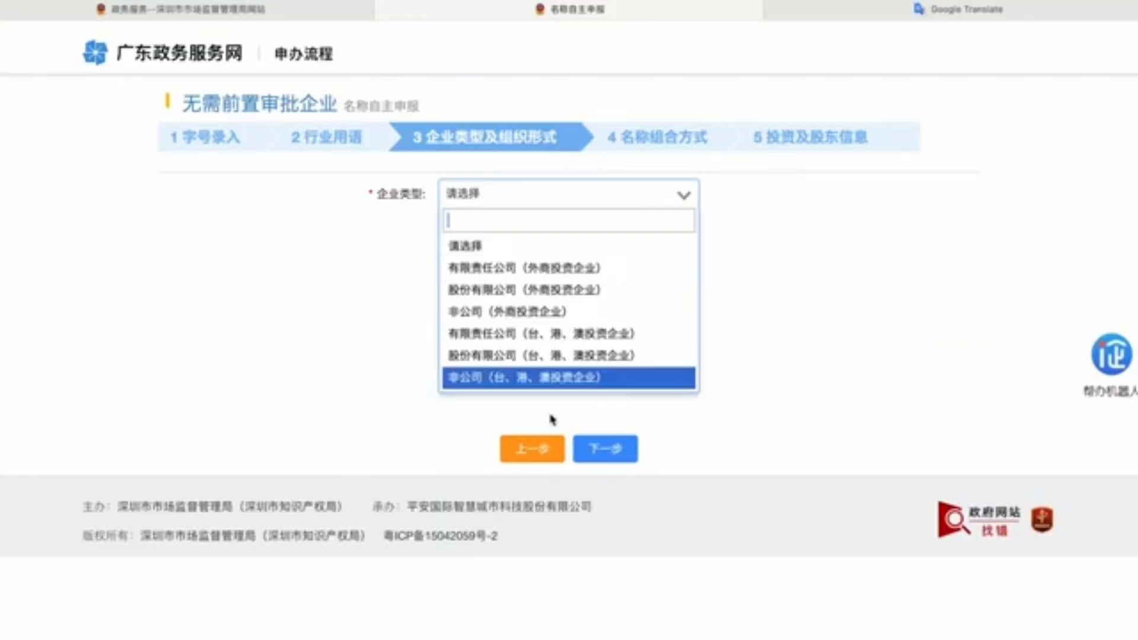
Step: Set type 有限责任公司（外商投资企业）, form 有限公司, and name arrangement 萨米贸易（深圳）有限公司
click(536, 279)
click(474, 237)
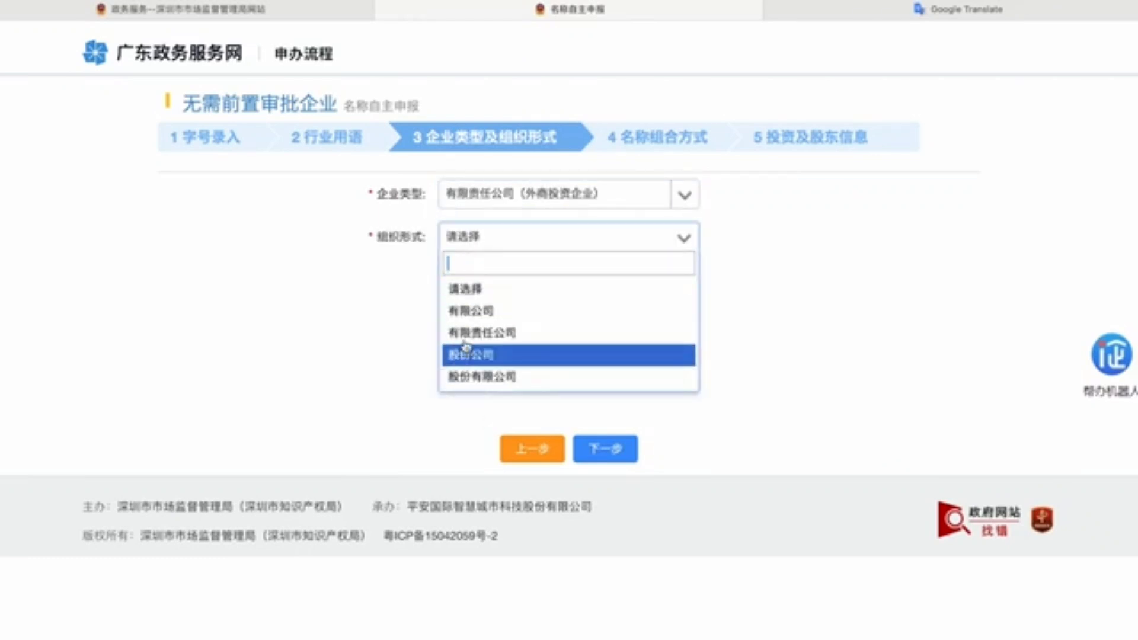
click(468, 314)
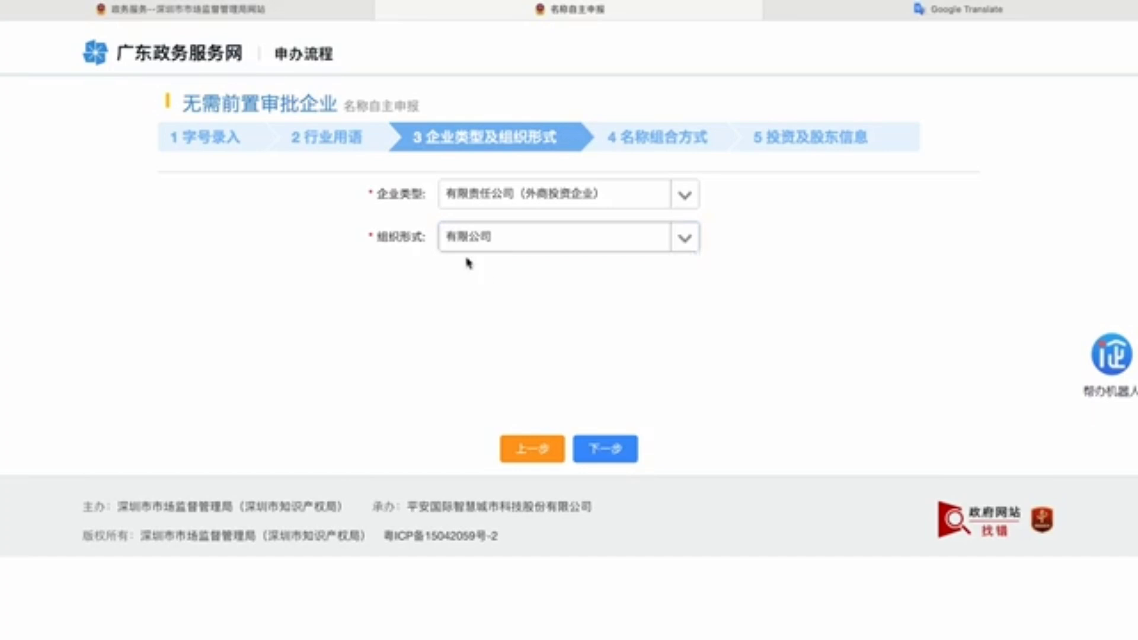
click(601, 449)
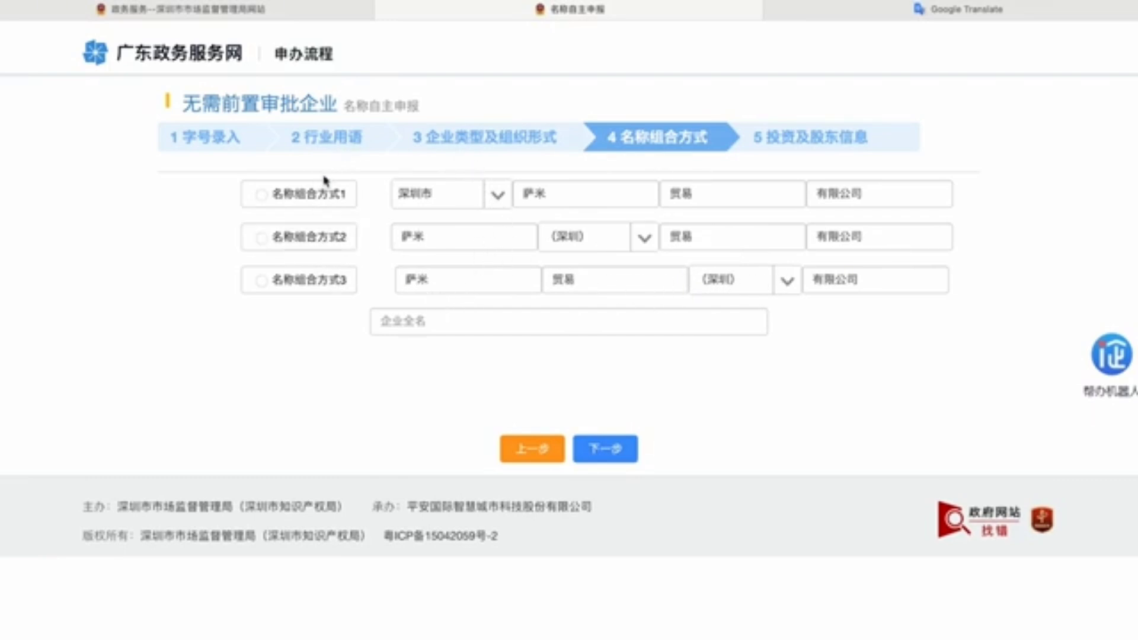
click(299, 280)
click(608, 446)
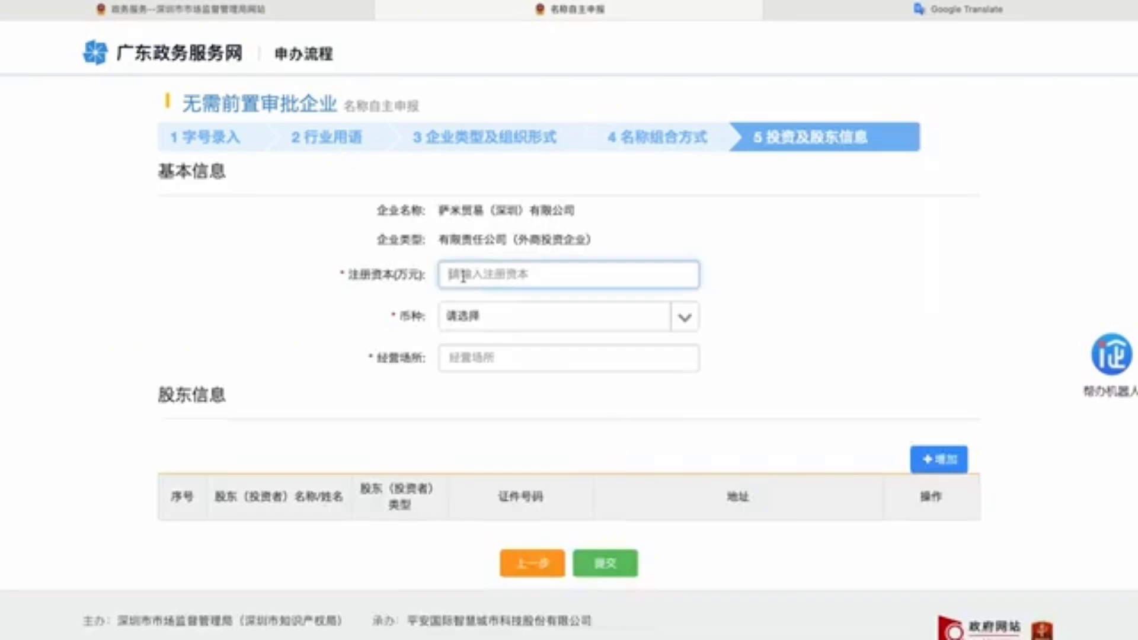
Step: Enter 10000 (万元) as the registered capital
mouse_move(423, 276)
mouse_down()
mouse_move(344, 281)
mouse_move(430, 282)
mouse_up()
click(345, 281)
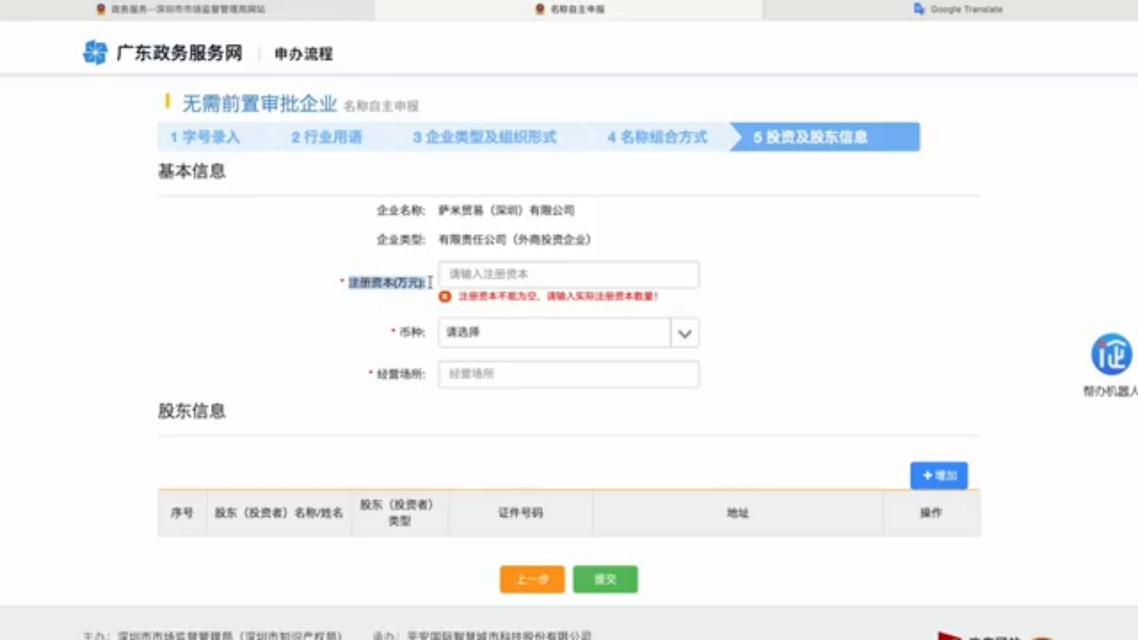
click(510, 283)
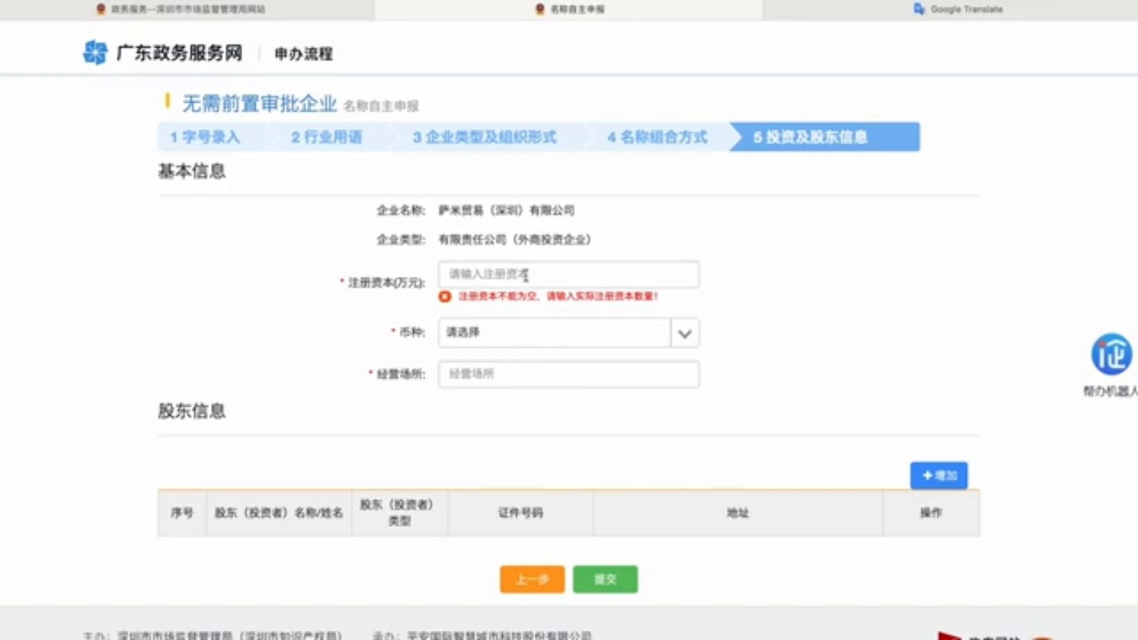
click(468, 275)
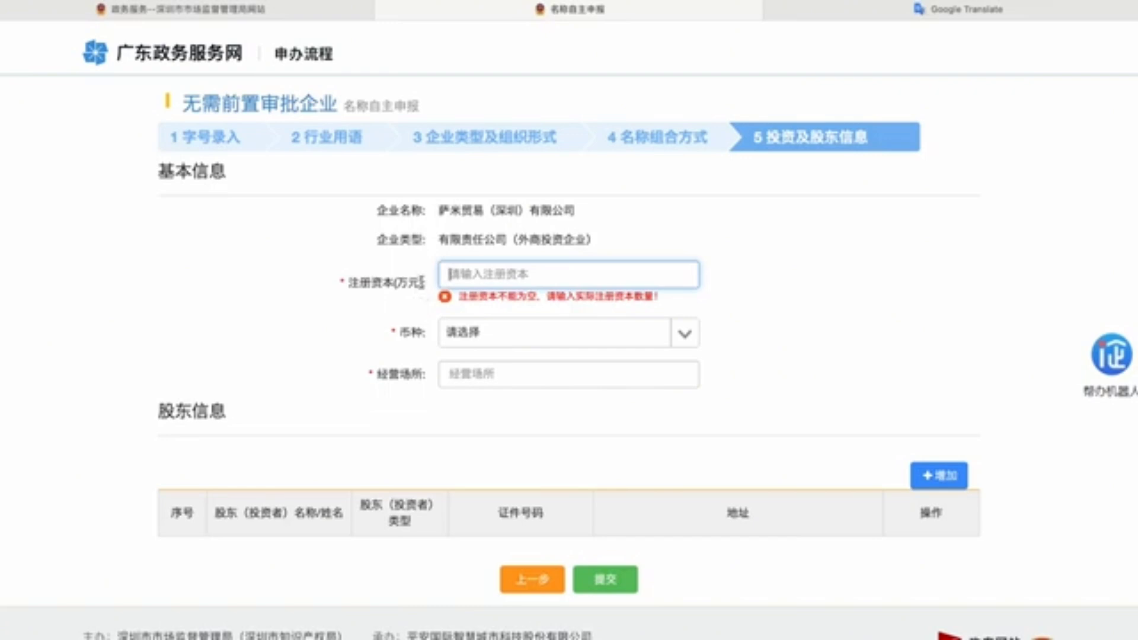
text(10)
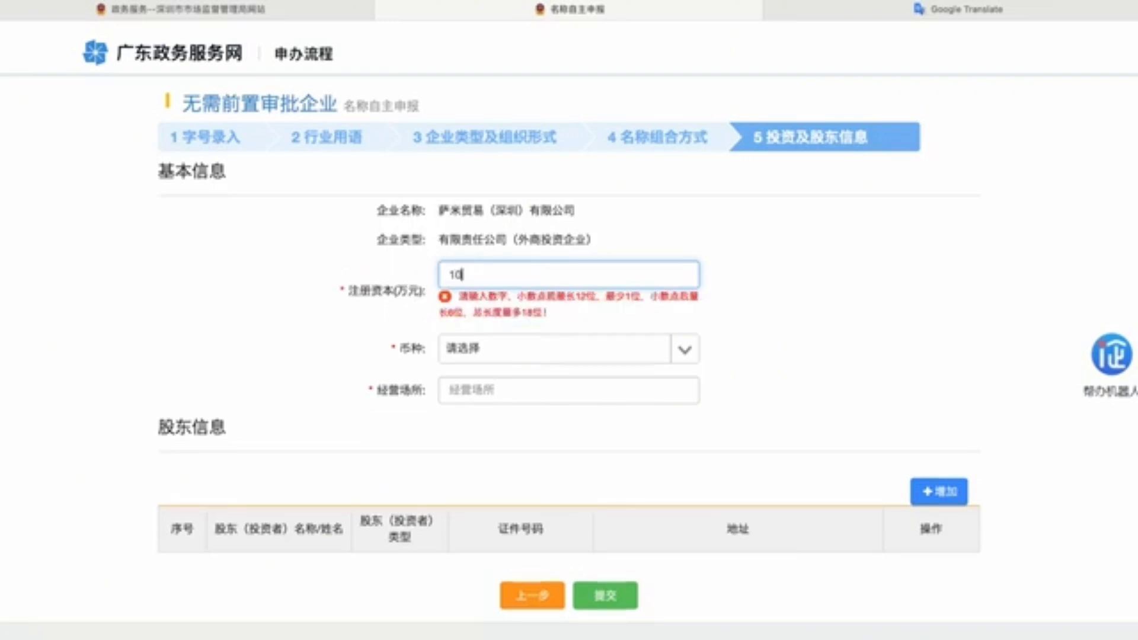
text(000)
Step: Set the registered capital currency to 人民币 after briefly choosing 美元
click(685, 316)
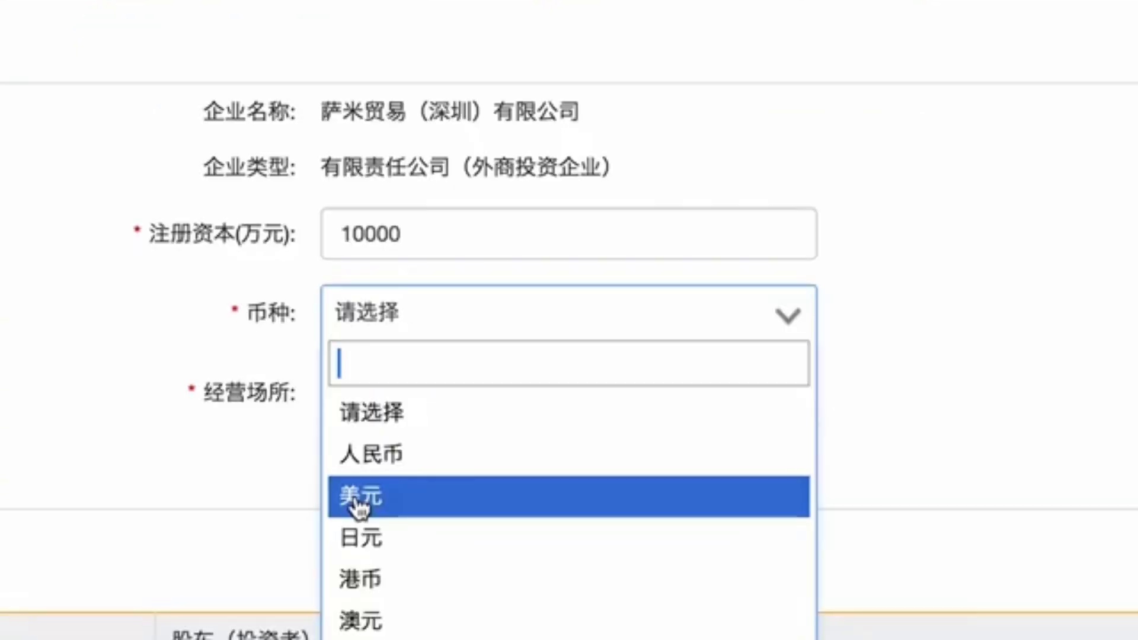
click(460, 413)
click(786, 319)
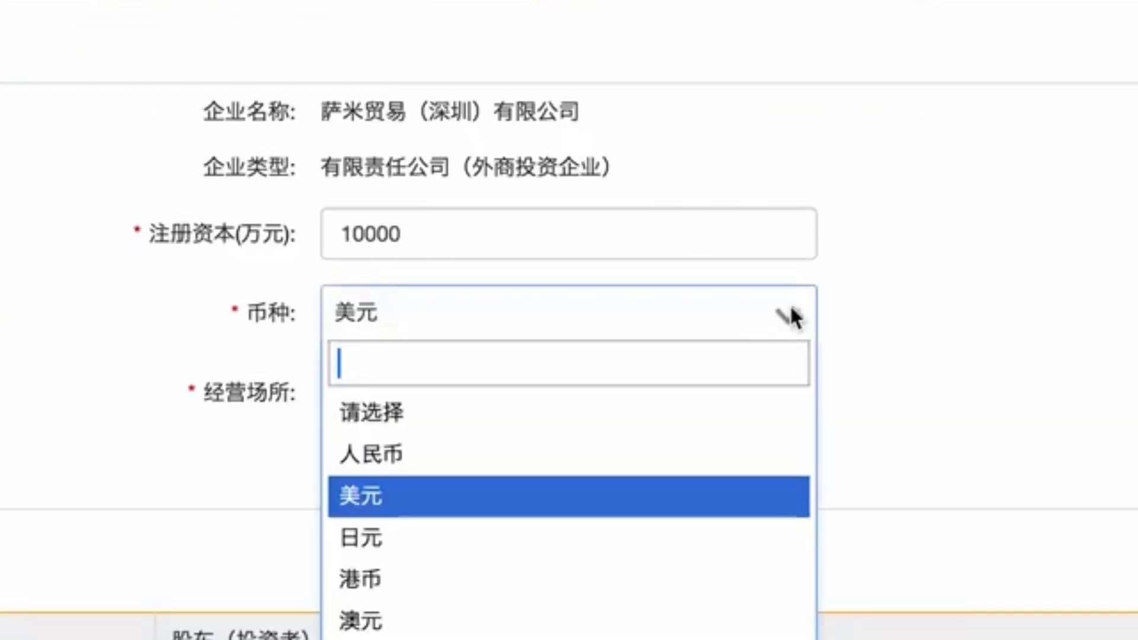
scroll(414, 514, down, 3)
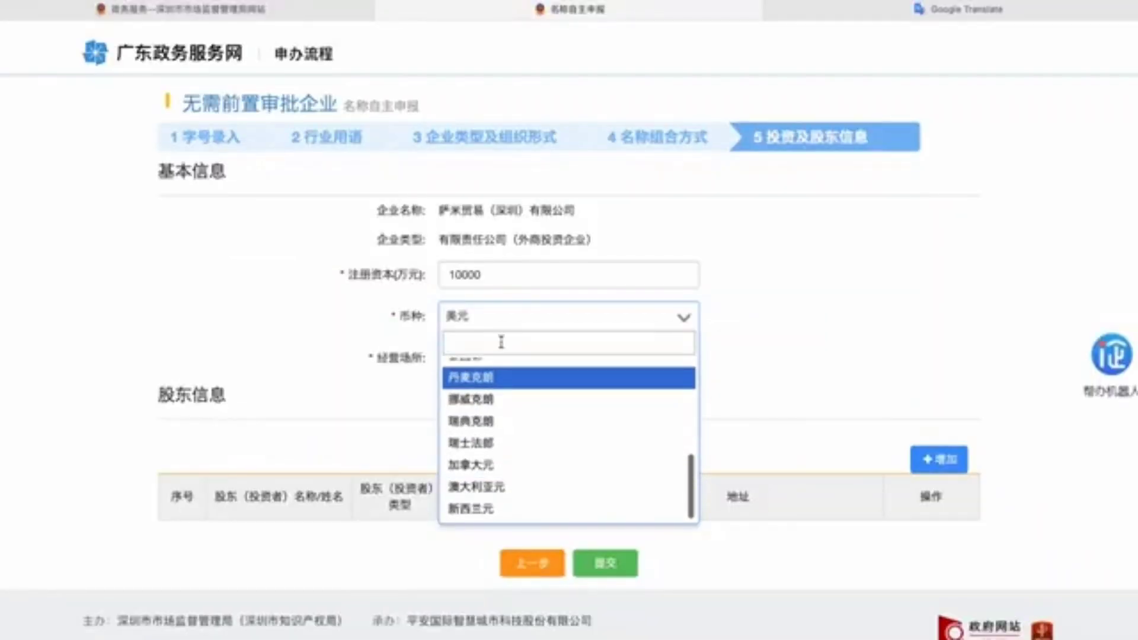
scroll(483, 444, up, 1)
scroll(483, 448, up, 3)
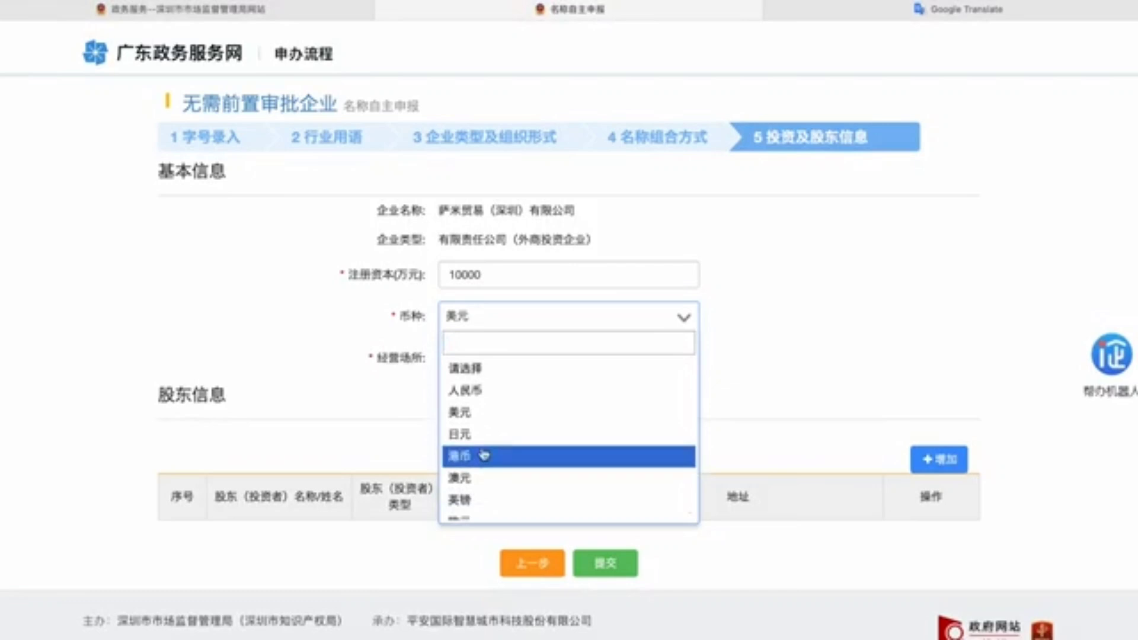
click(465, 392)
double_click(422, 359)
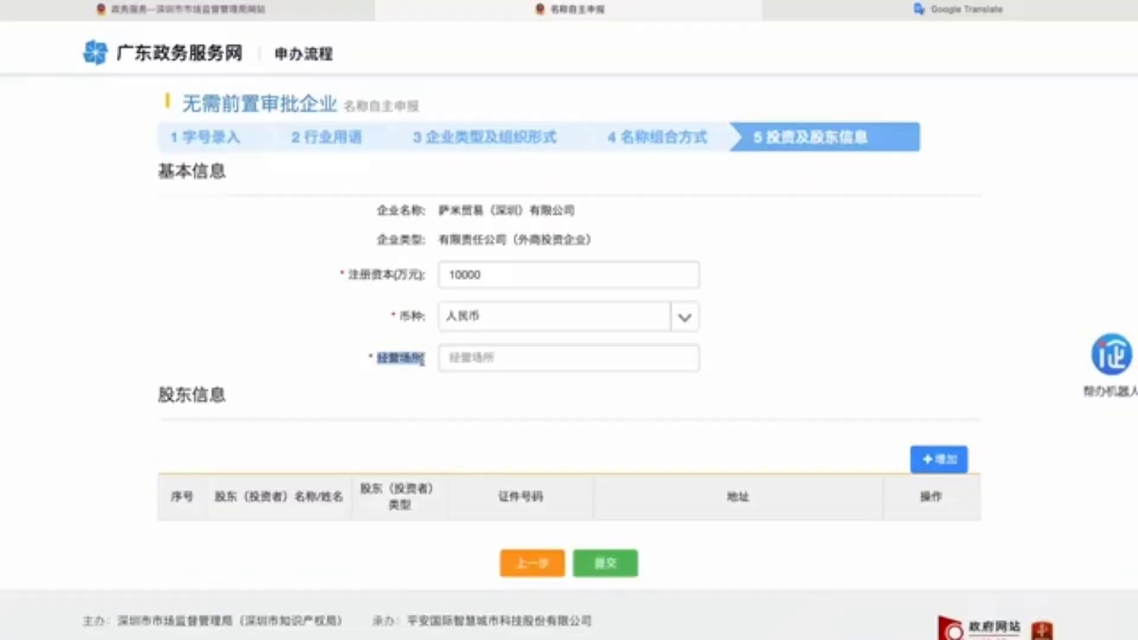
click(484, 359)
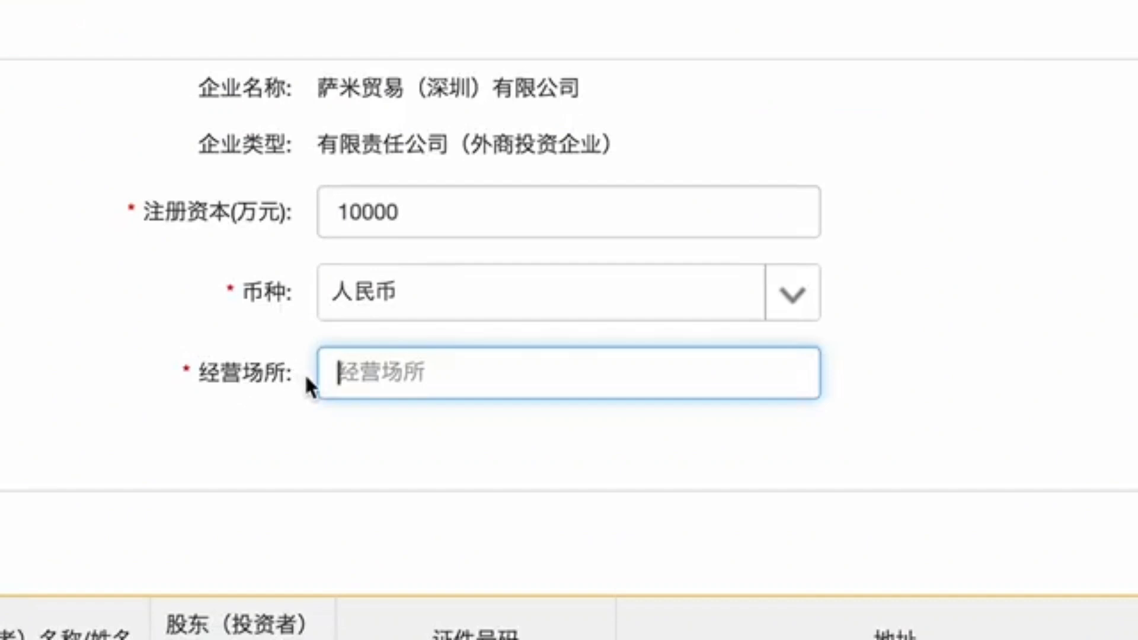
Step: Enter 福田101 路 as the business premises (经营场所) address
drag(292, 373, 198, 381)
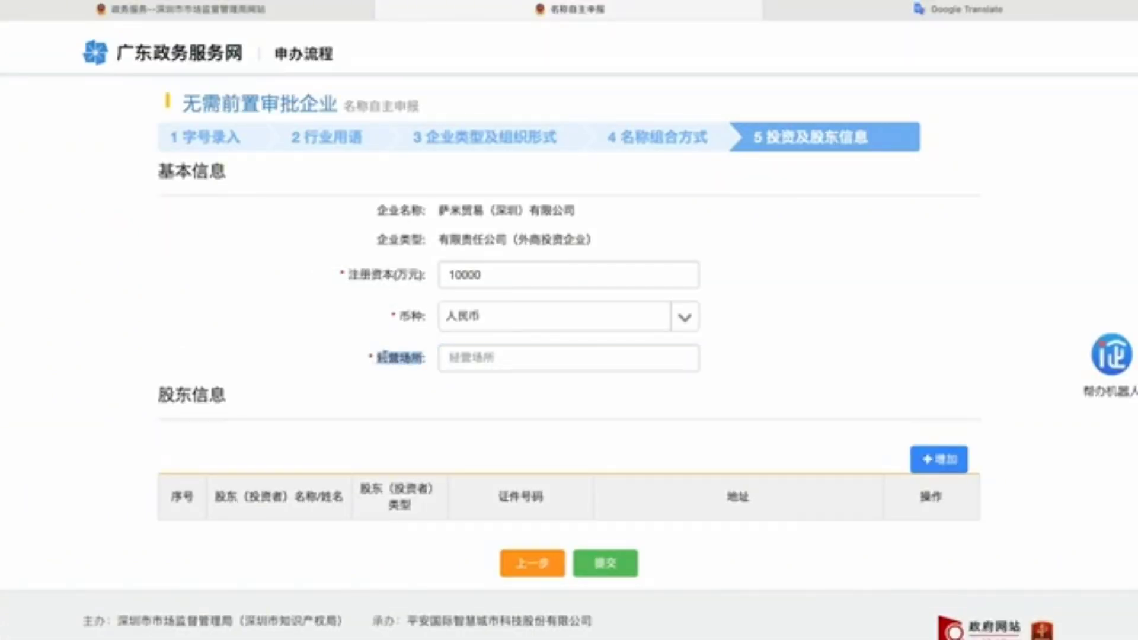
click(483, 360)
text(fut)
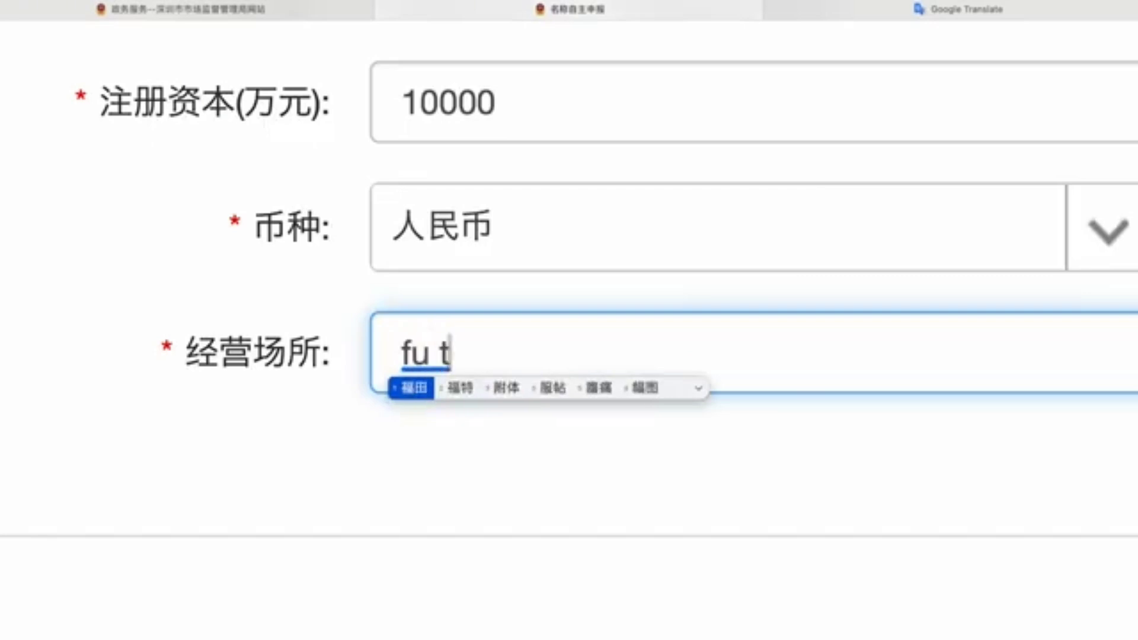
key(space)
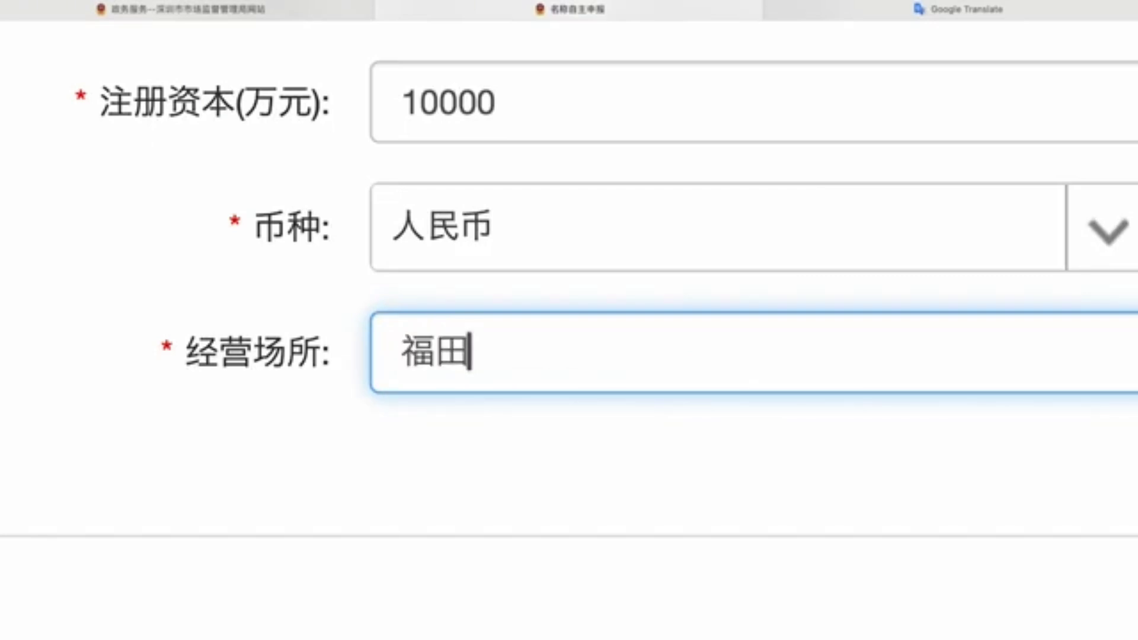
text(101)
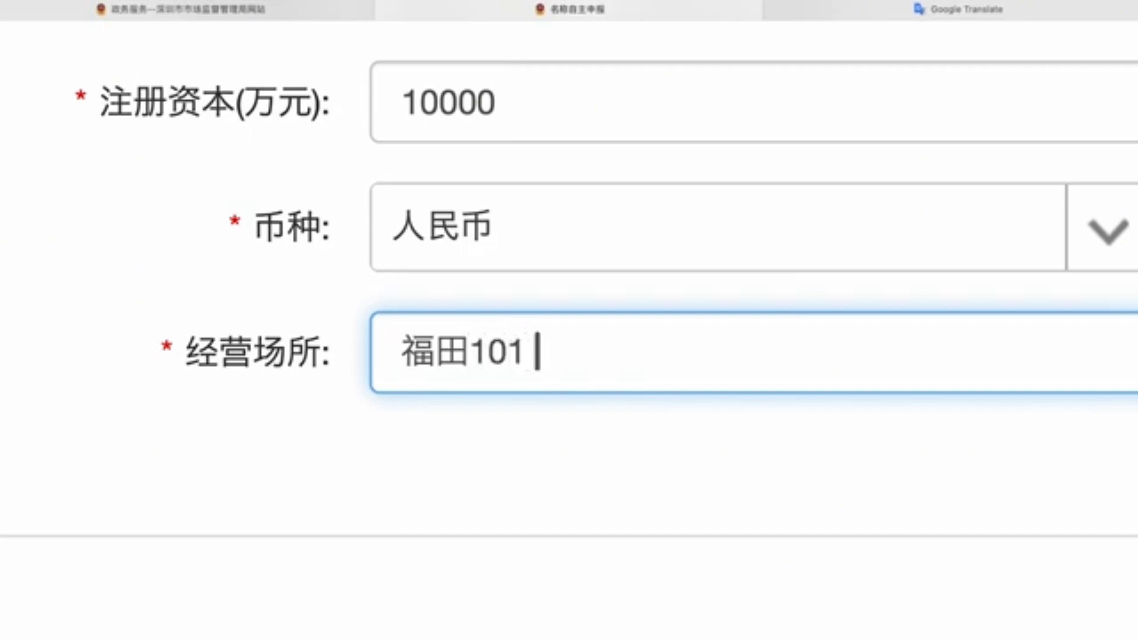
text( lu)
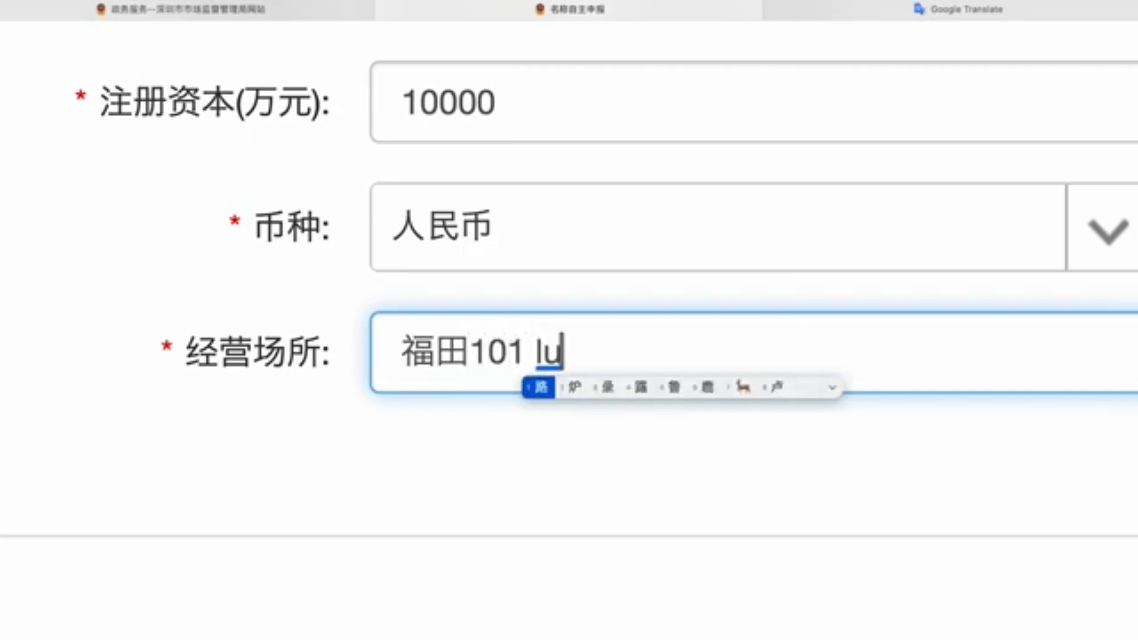
key(space)
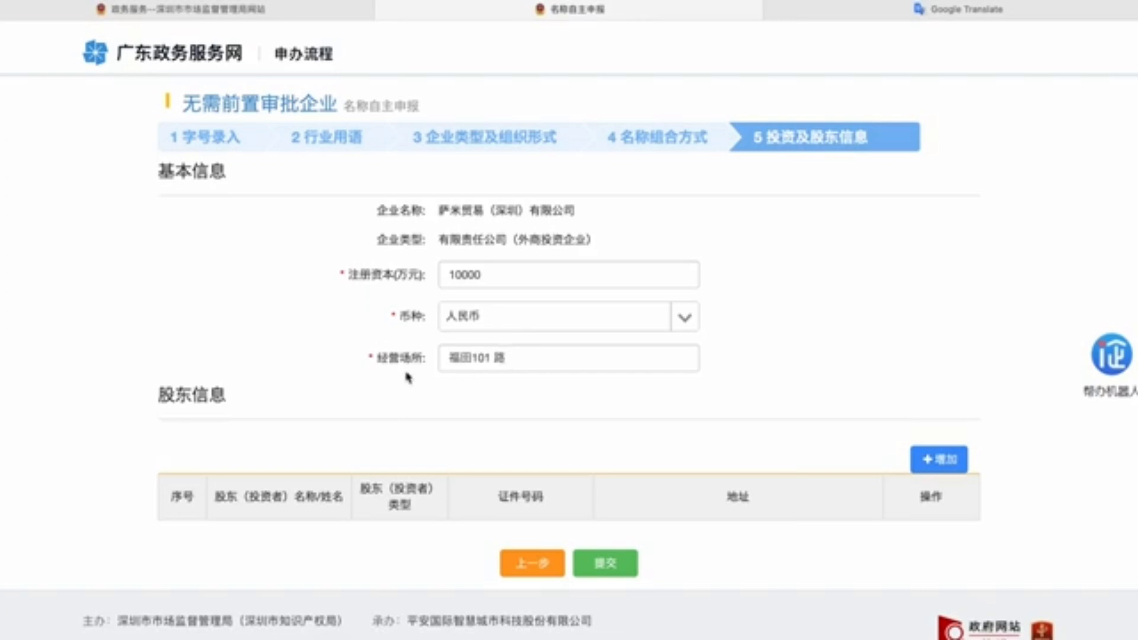
double_click(225, 396)
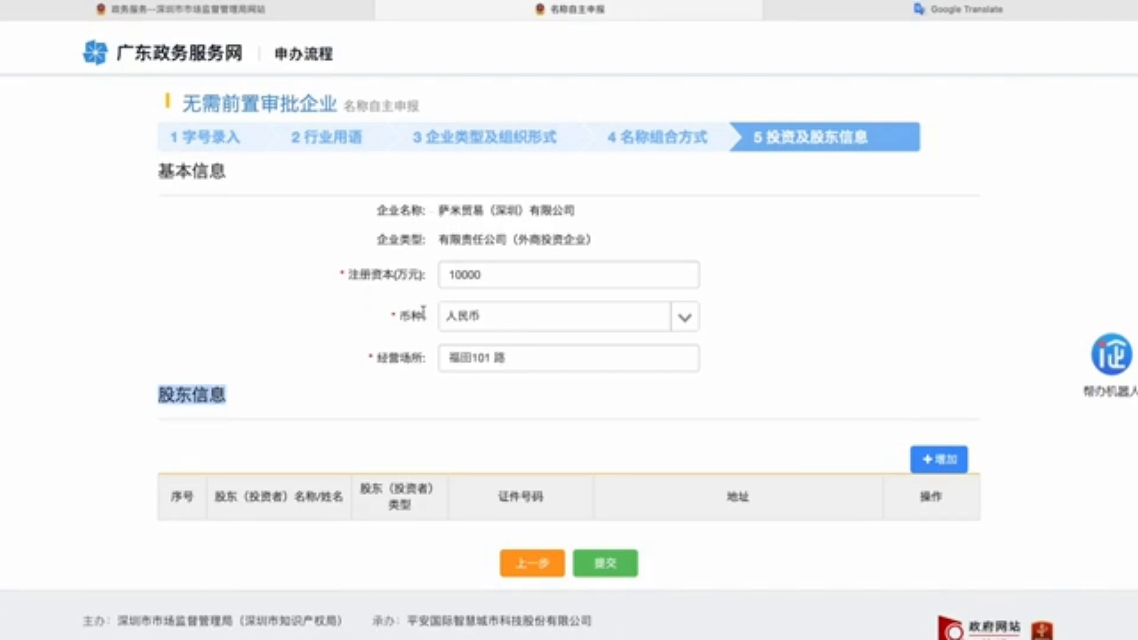
Step: Add a 自然人 shareholder with their name, ID number and address, and save the entry
click(941, 460)
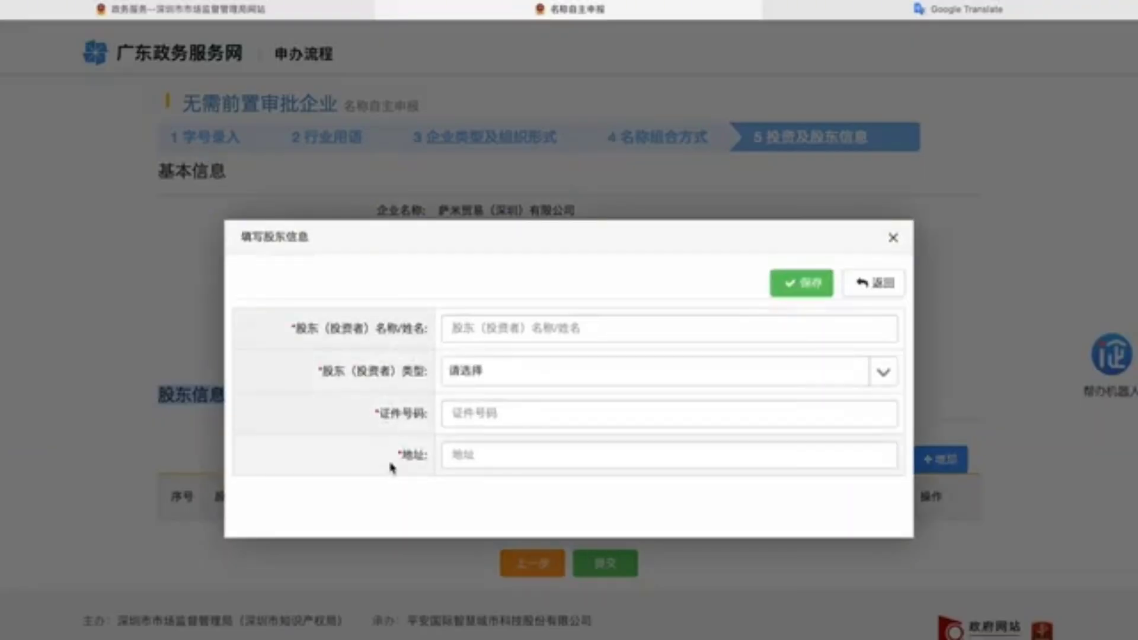
click(472, 326)
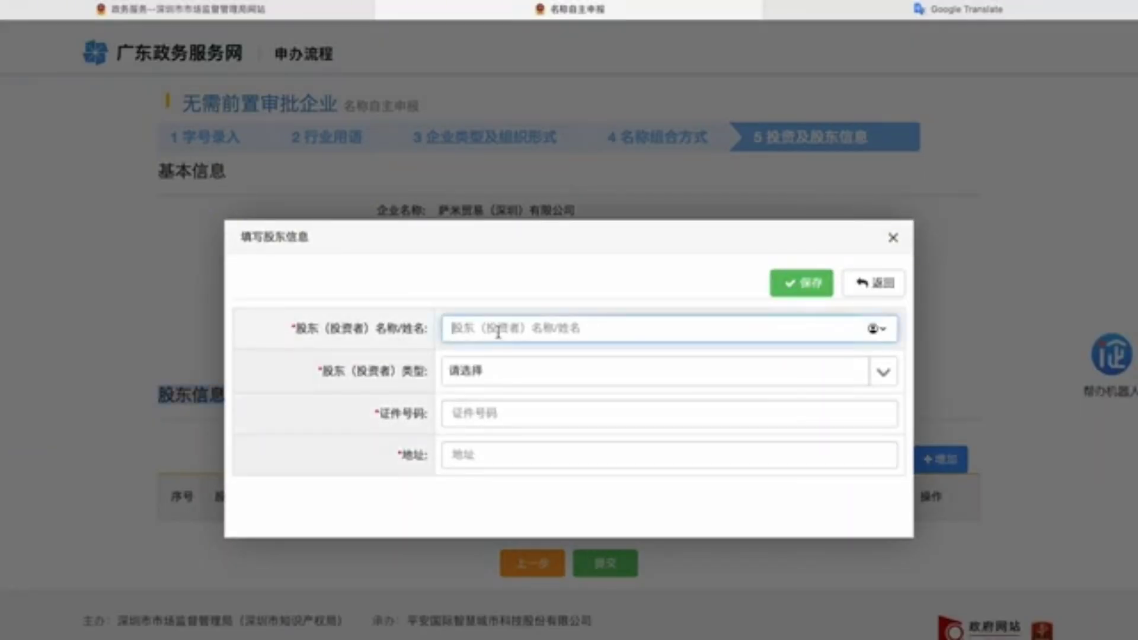
text(sa)
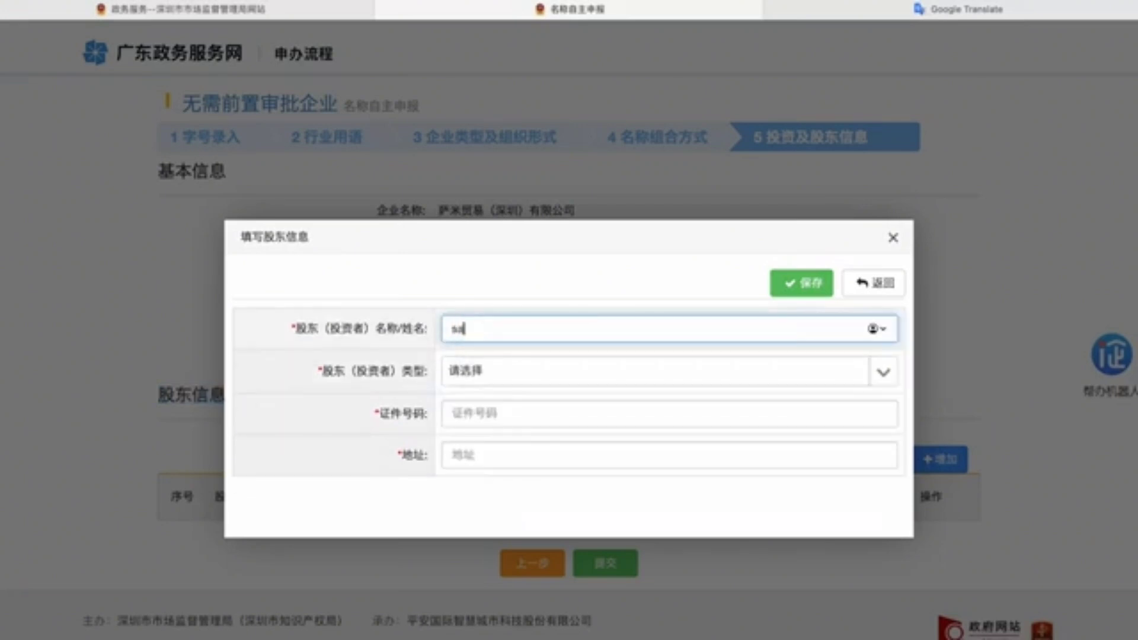
text(m)
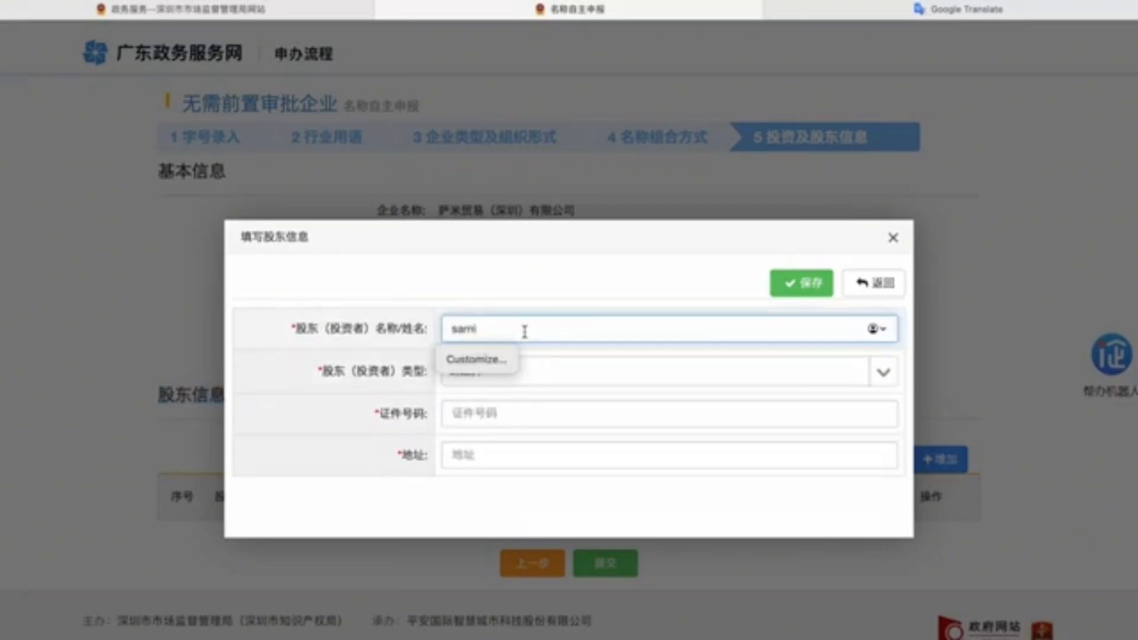
click(544, 372)
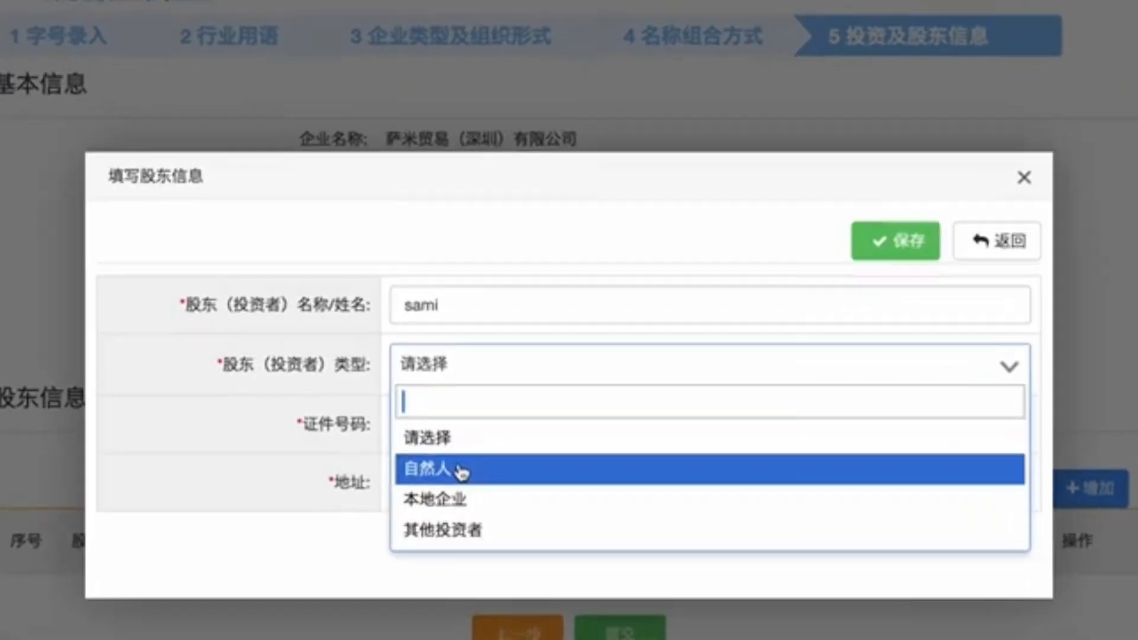
click(483, 454)
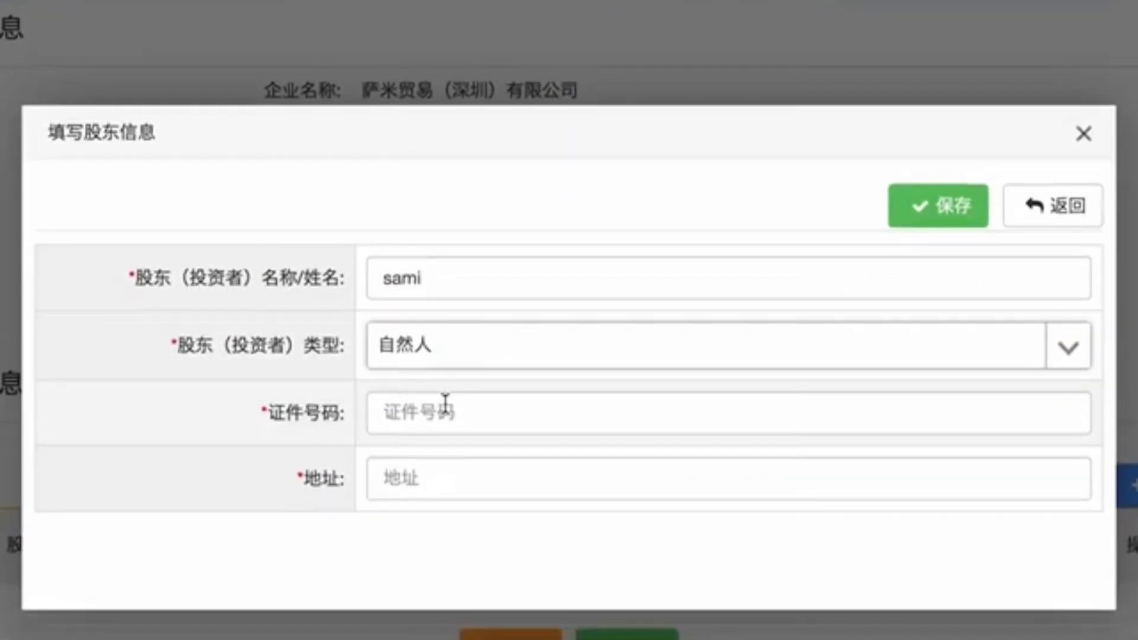
click(445, 401)
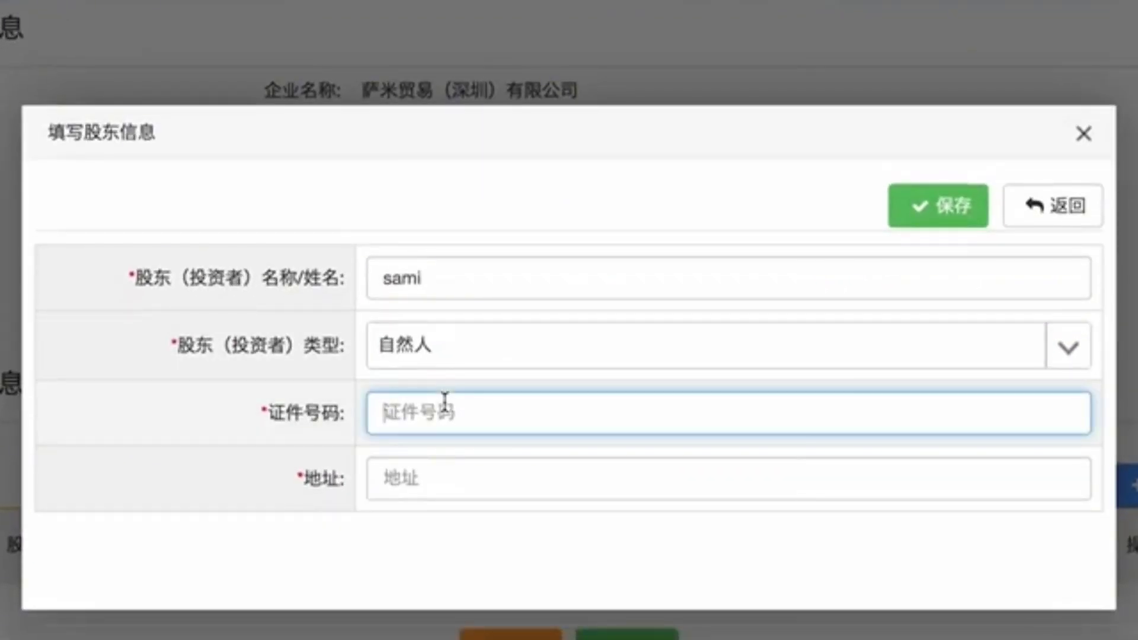
text(123456)
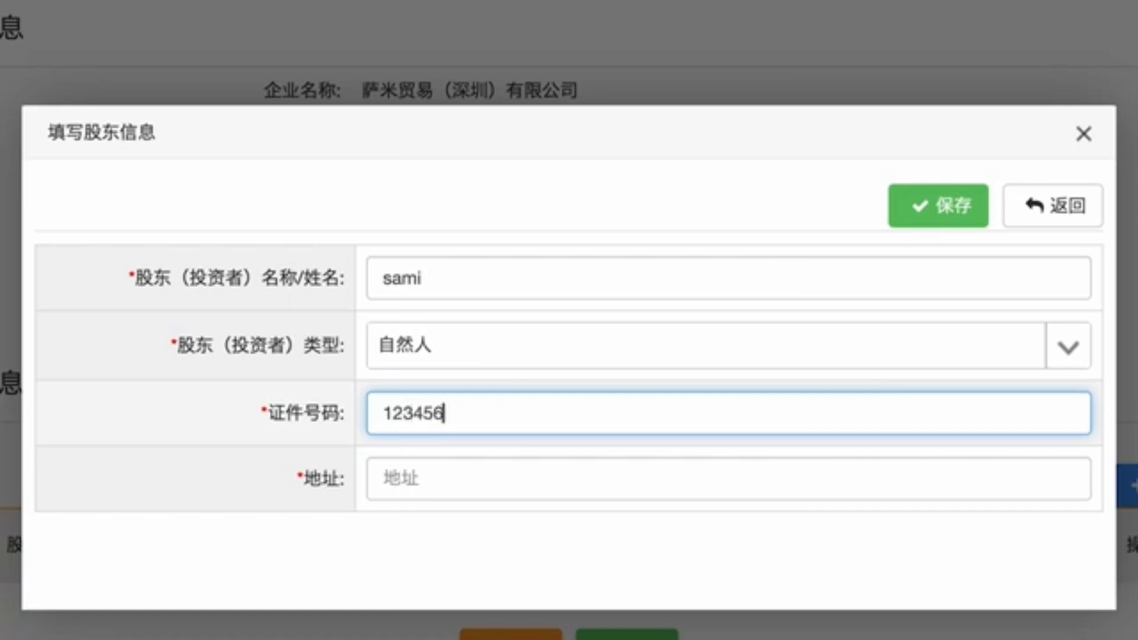
click(404, 468)
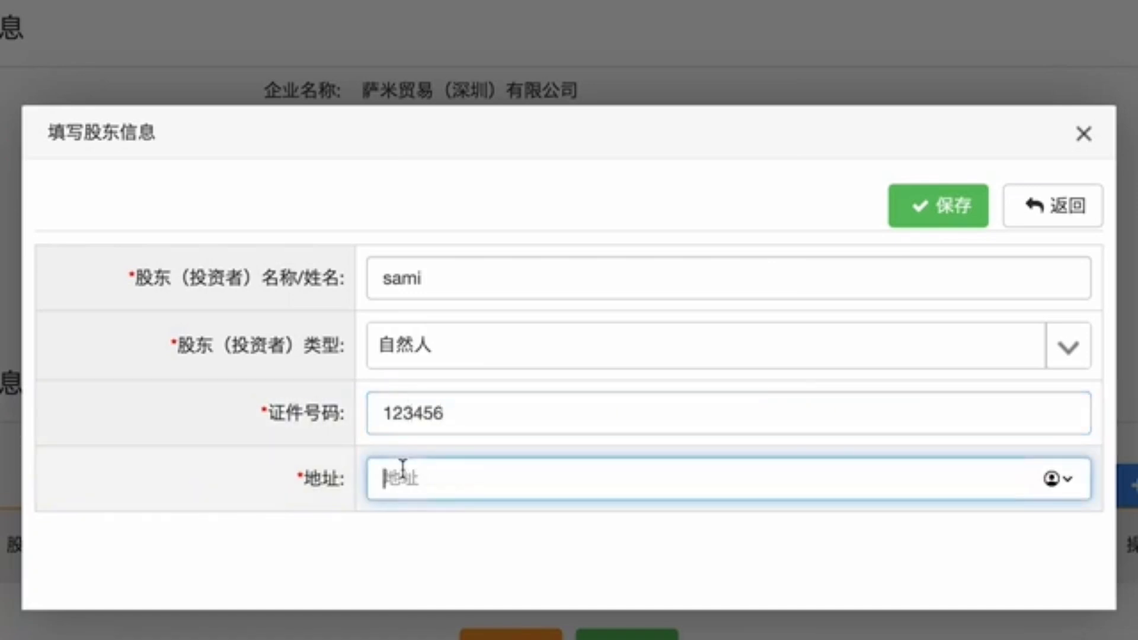
text(深圳福田123345路)
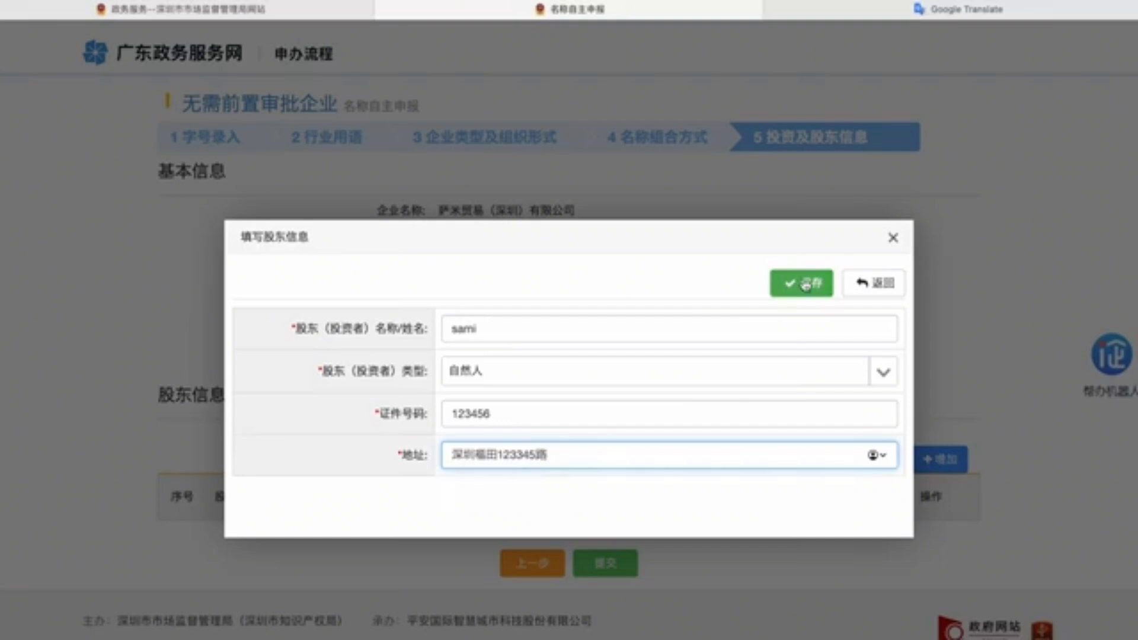
click(806, 285)
Step: Check the new shareholder row, then submit the name application and confirm the name-verification prompt
scroll(610, 376, down, 1)
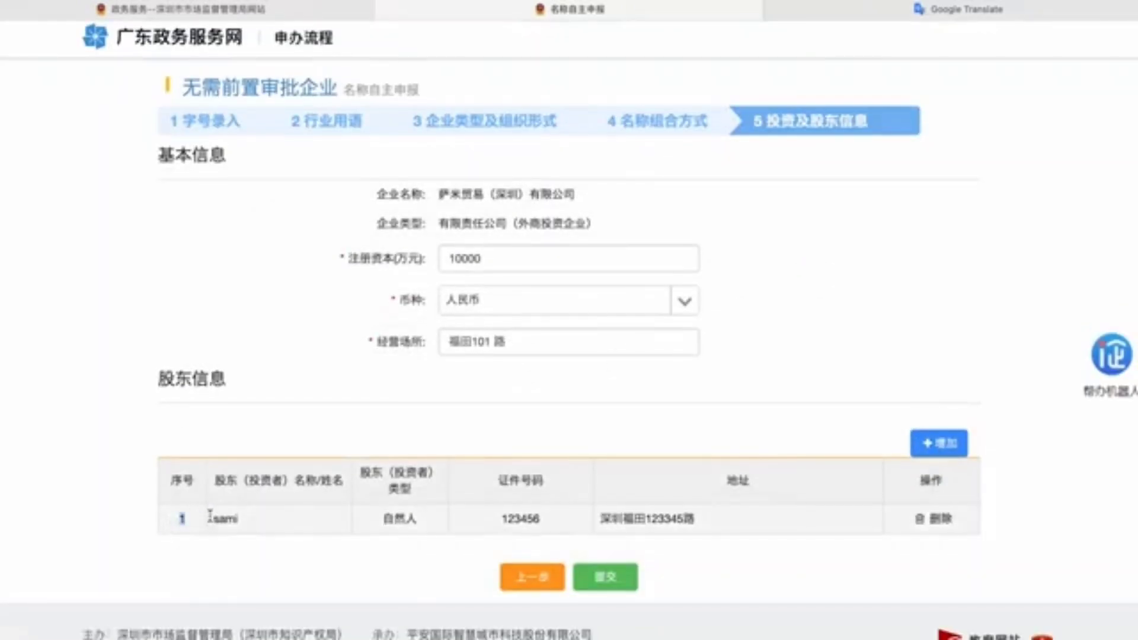
drag(209, 516, 855, 525)
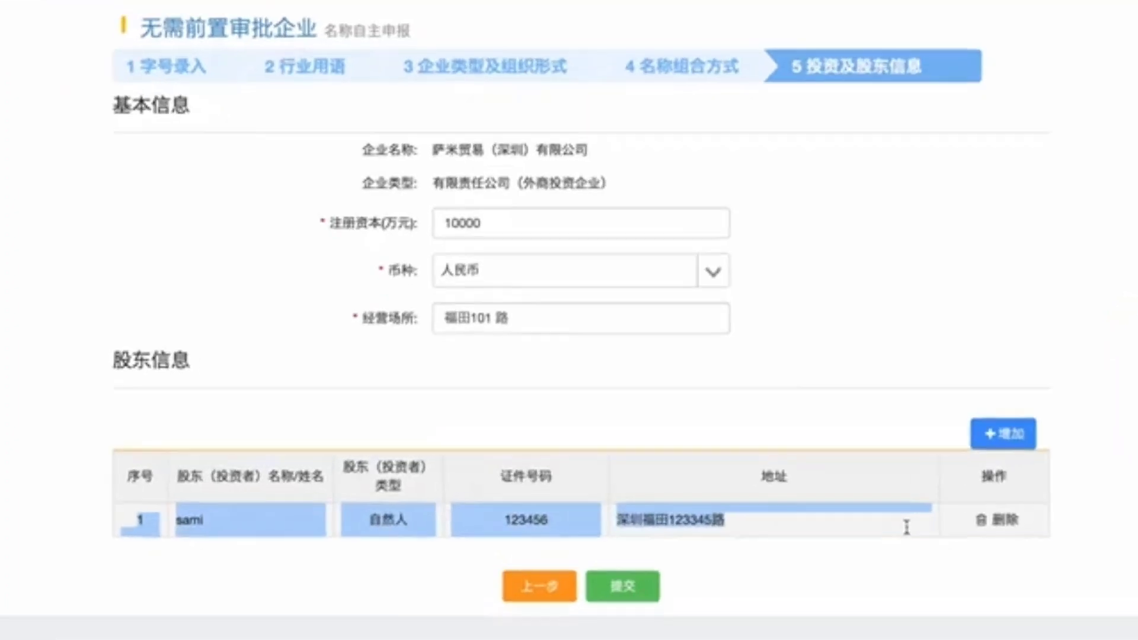
click(616, 526)
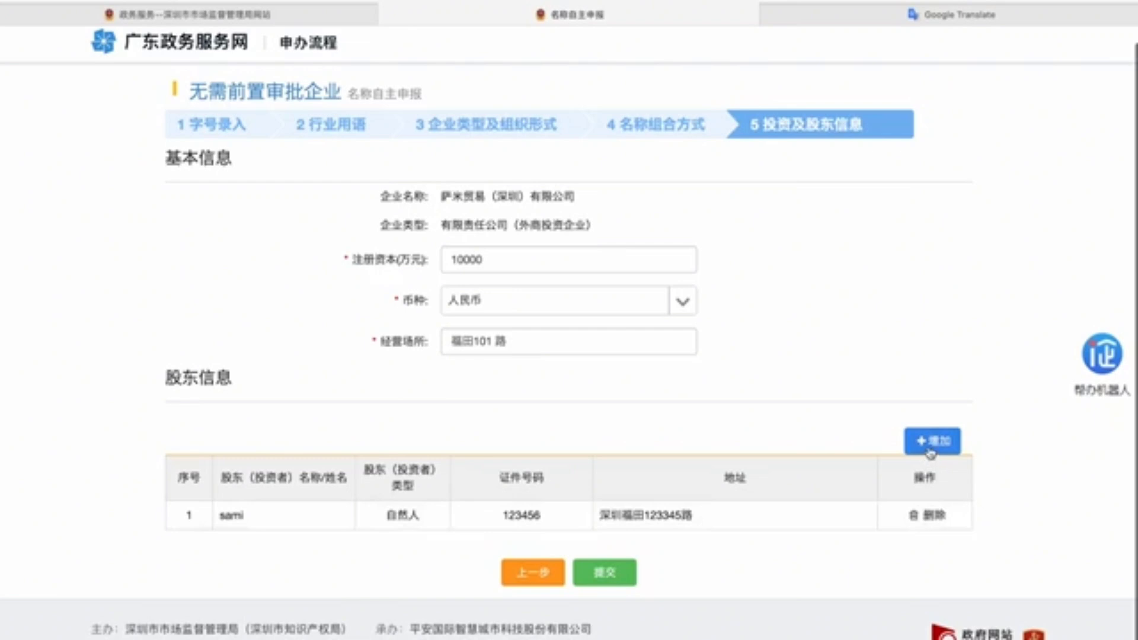
click(606, 578)
click(535, 435)
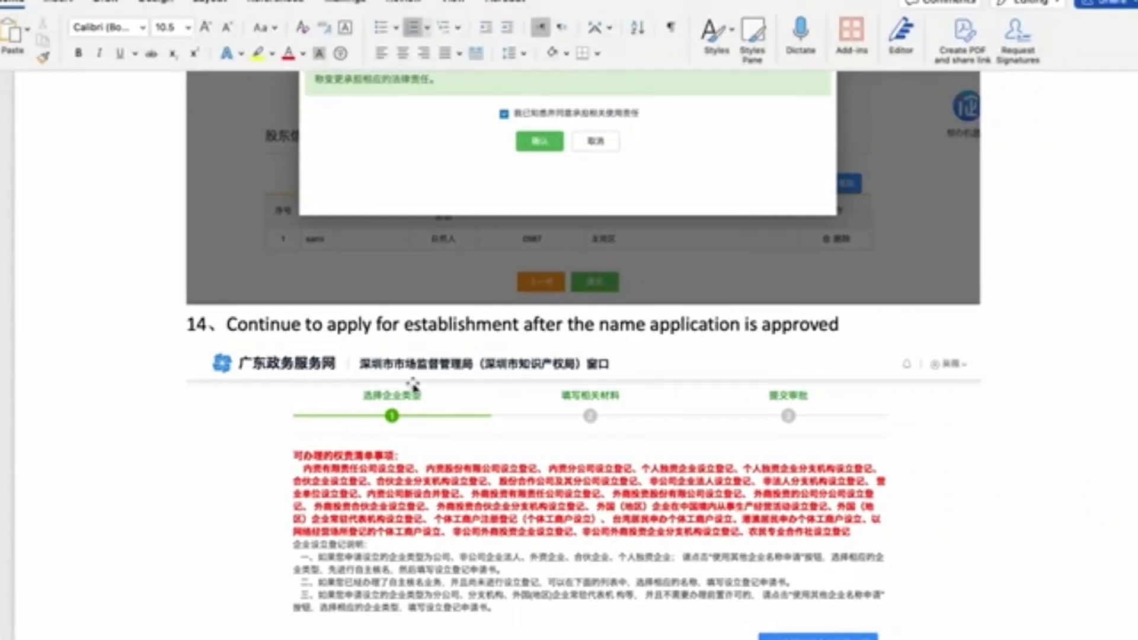
scroll(413, 386, up, 5)
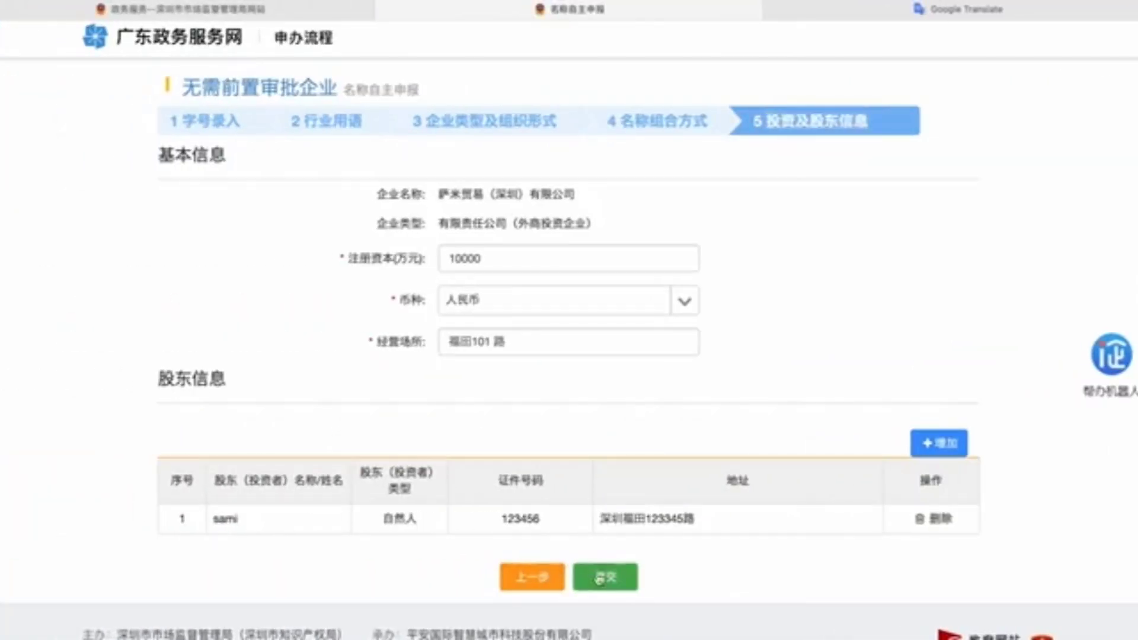
click(596, 566)
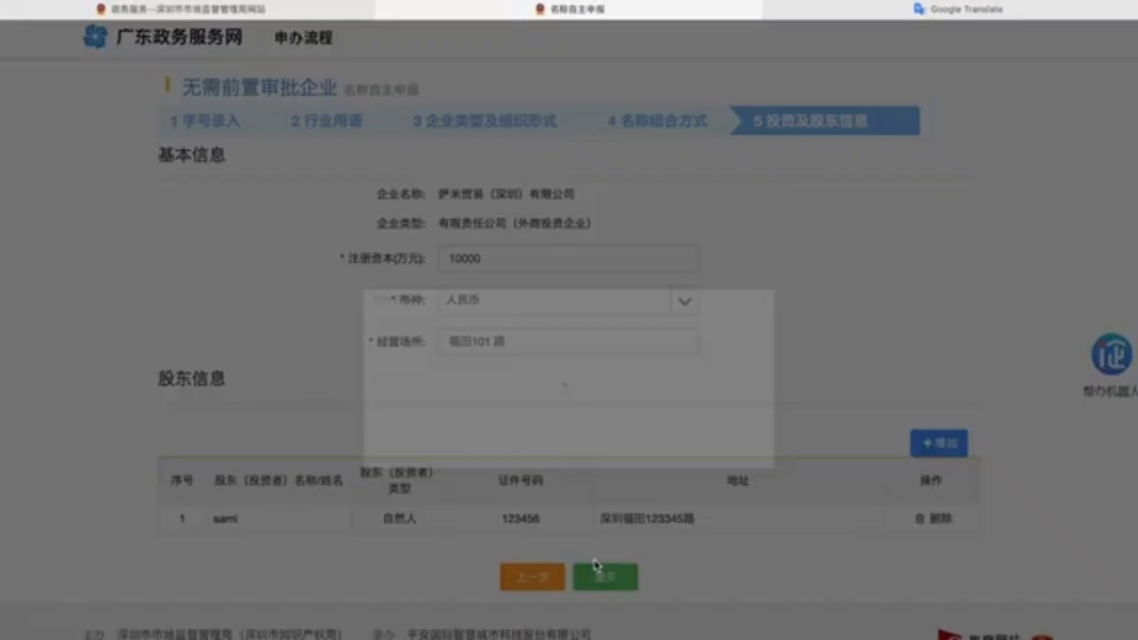
Step: Agree to take responsibility for the name, then continue past the warning listing five similar names
click(482, 400)
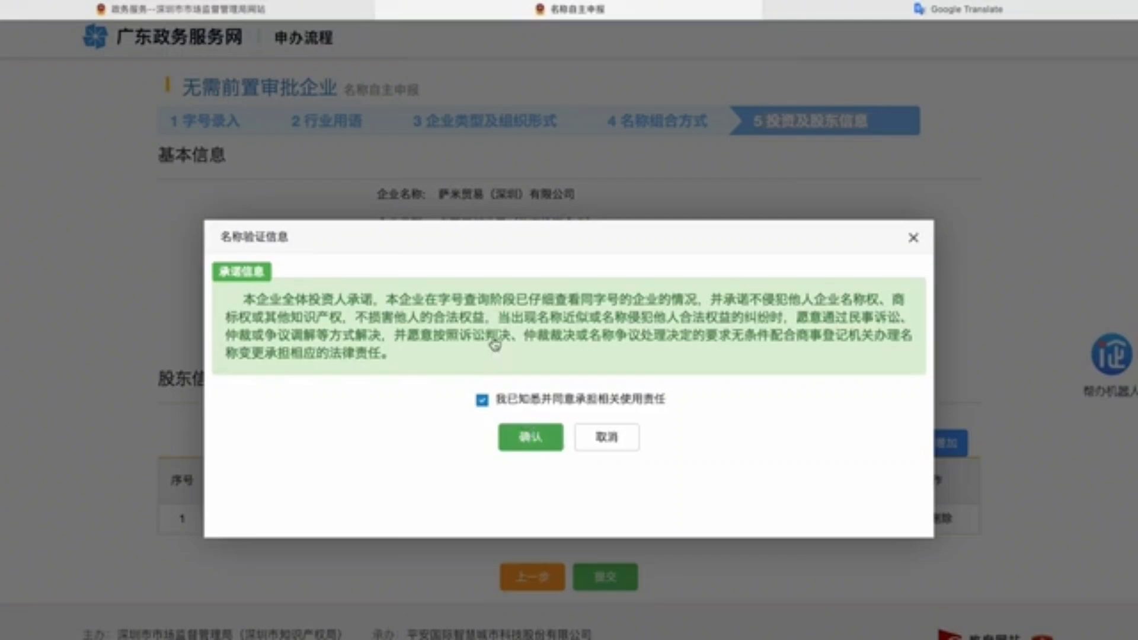
click(530, 437)
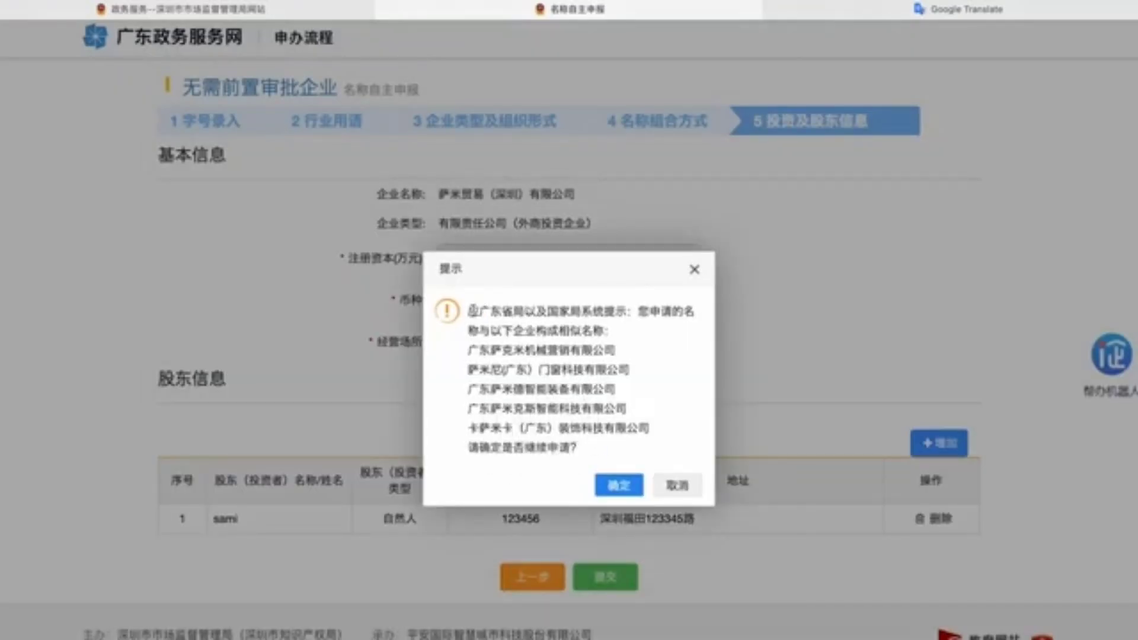
drag(470, 310, 662, 444)
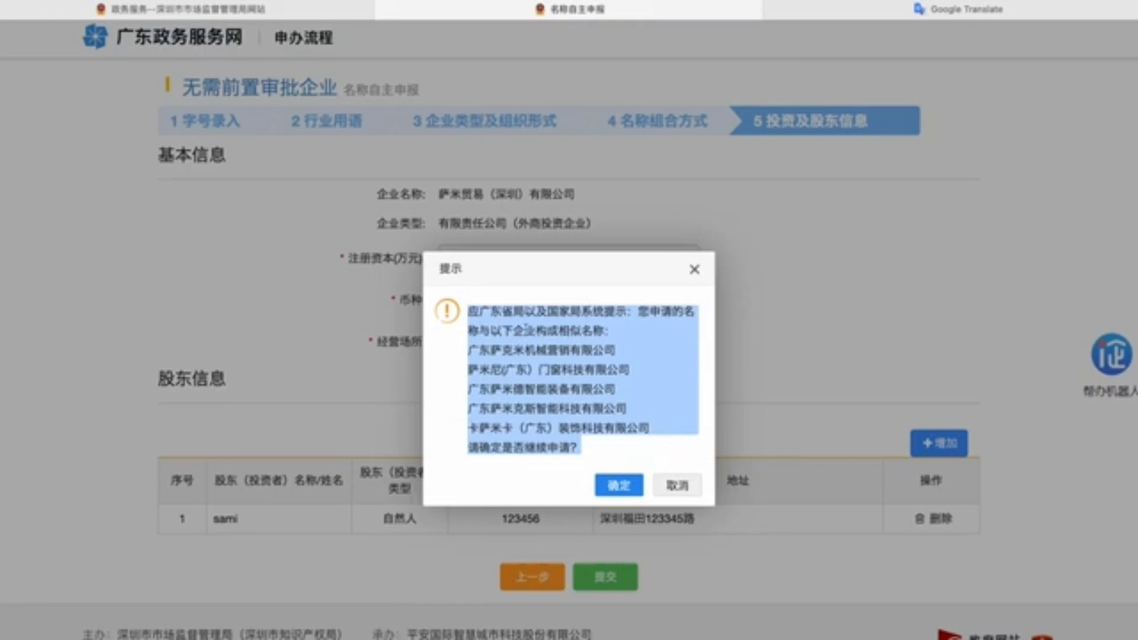
click(570, 332)
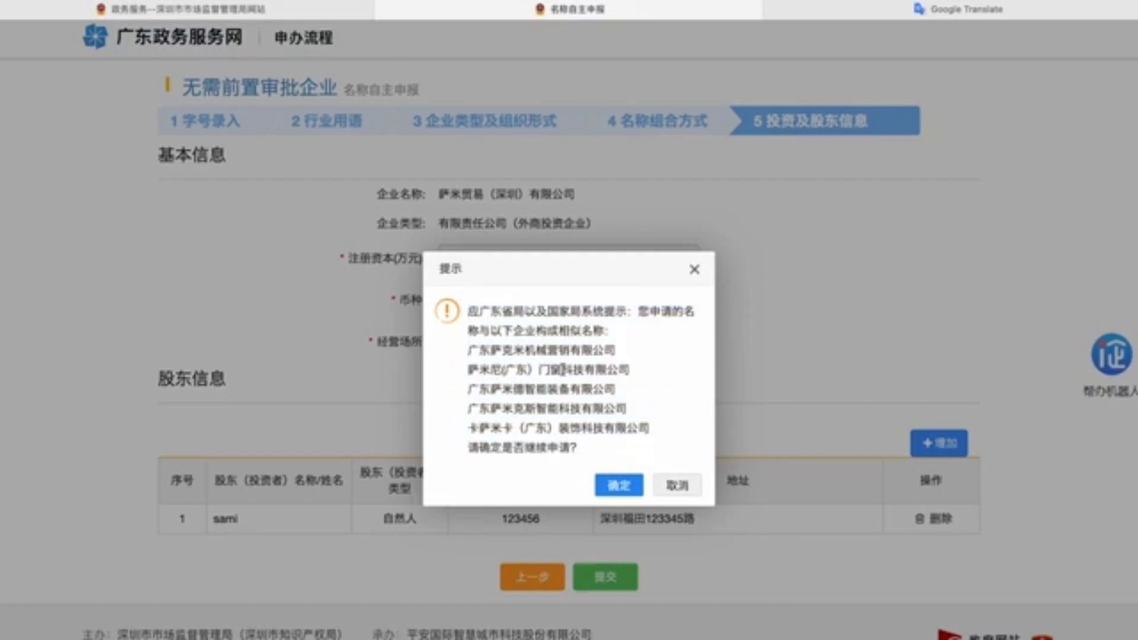
click(619, 487)
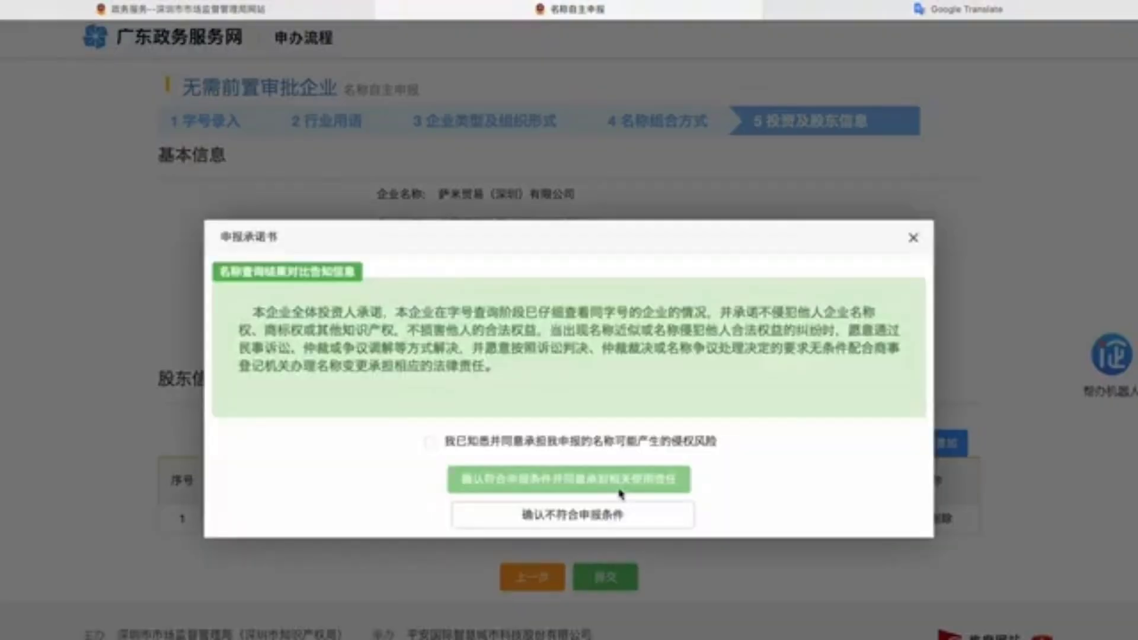
Step: Tick the infringement-risk acknowledgment in the 申报承诺书, then move to guide step 14 on establishment
click(431, 443)
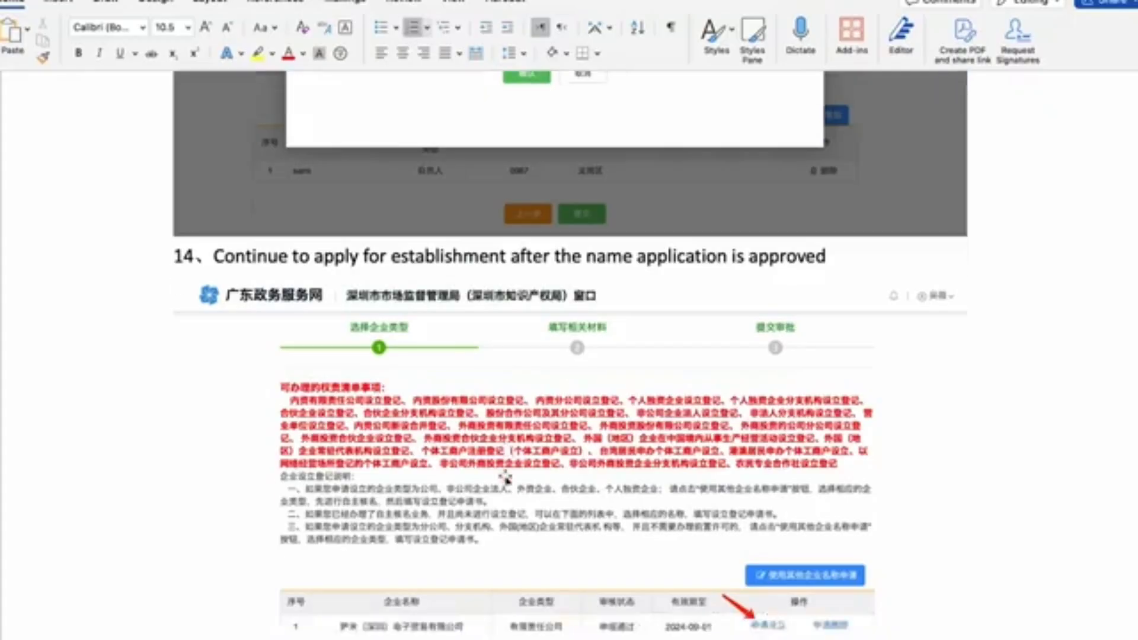
scroll(320, 246, down, 3)
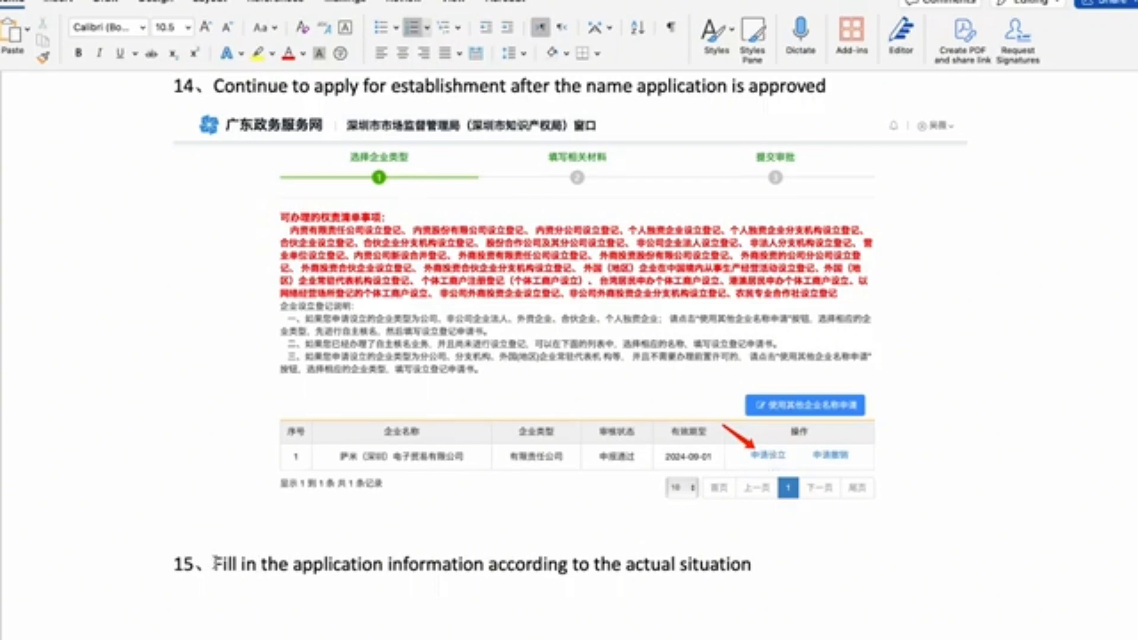
Step: Read guide steps 15 and 16 down to the sample 网上预约通知单 appointment notice
drag(215, 564, 751, 565)
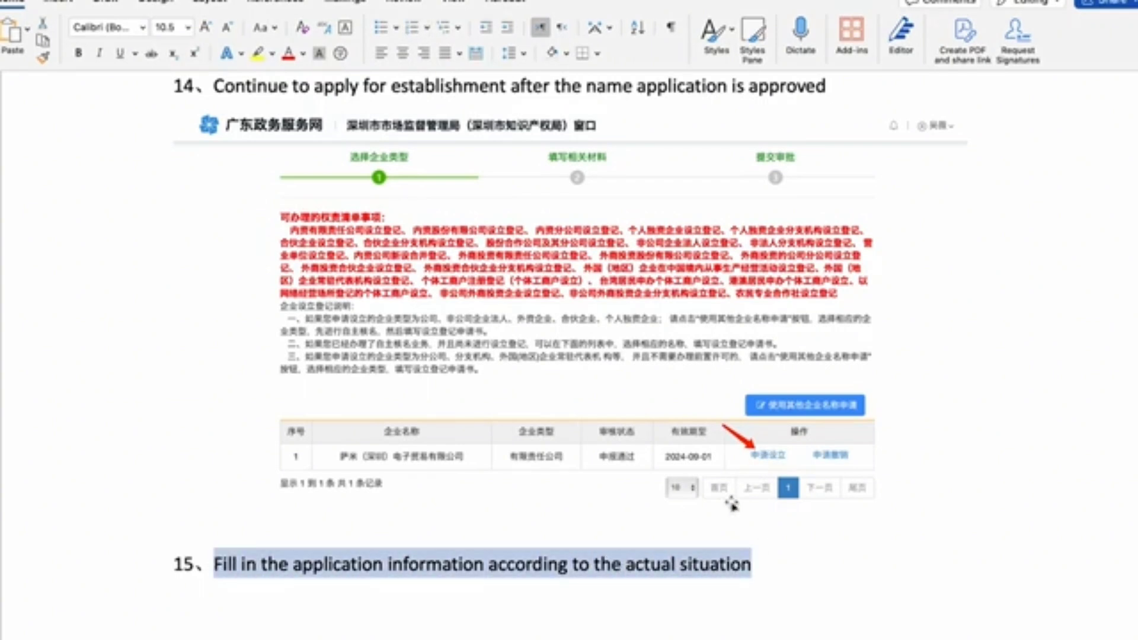
click(614, 559)
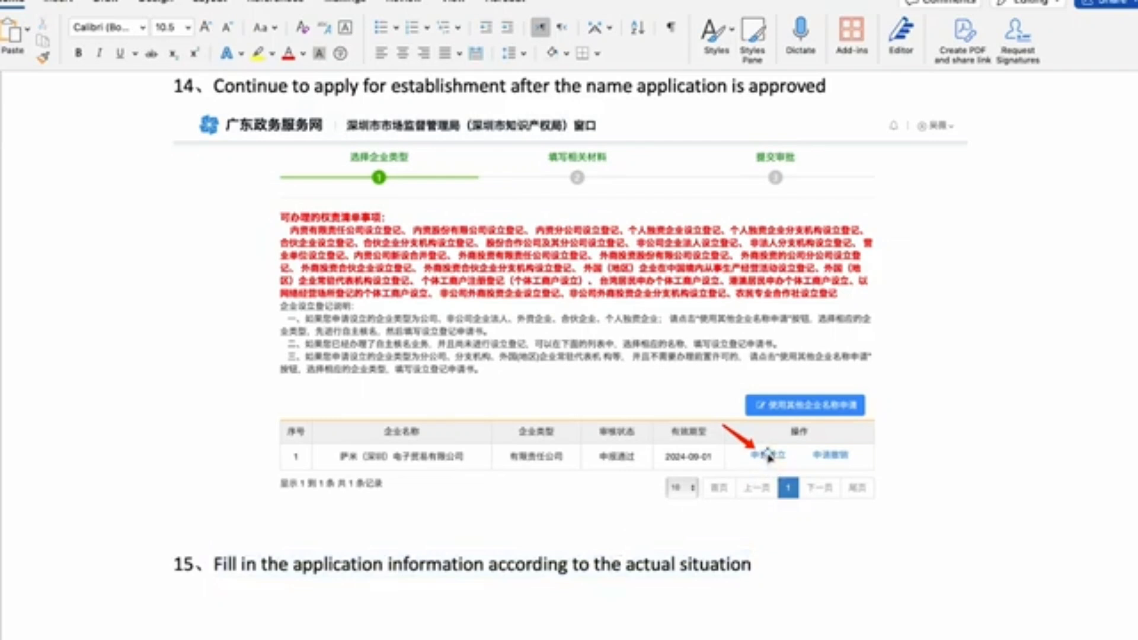
scroll(768, 456, down, 5)
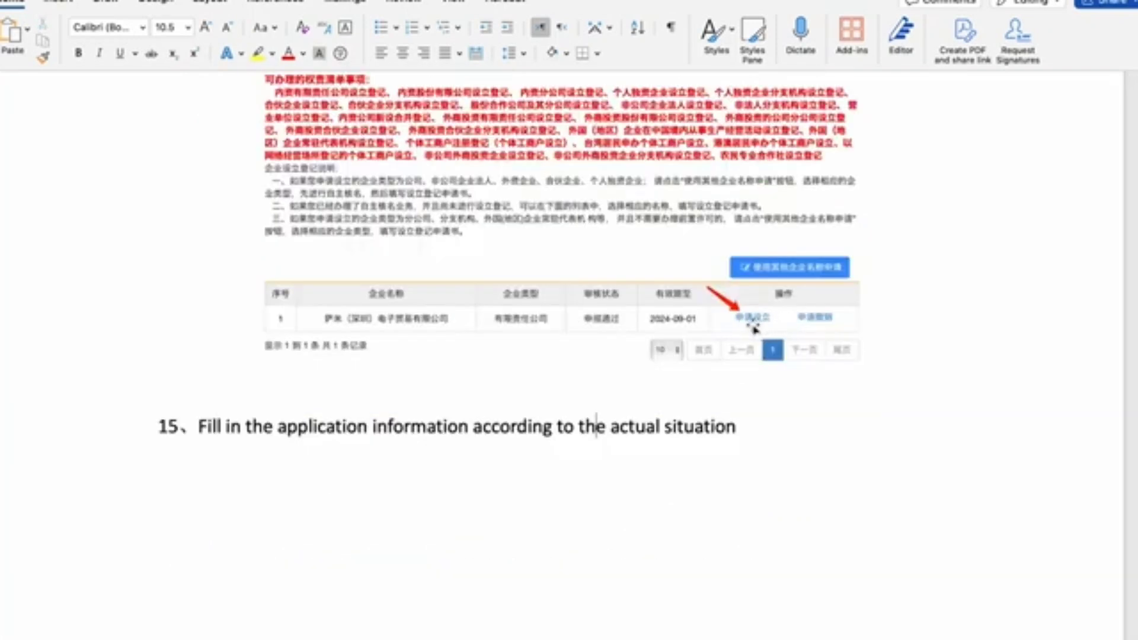
scroll(635, 473, down, 14)
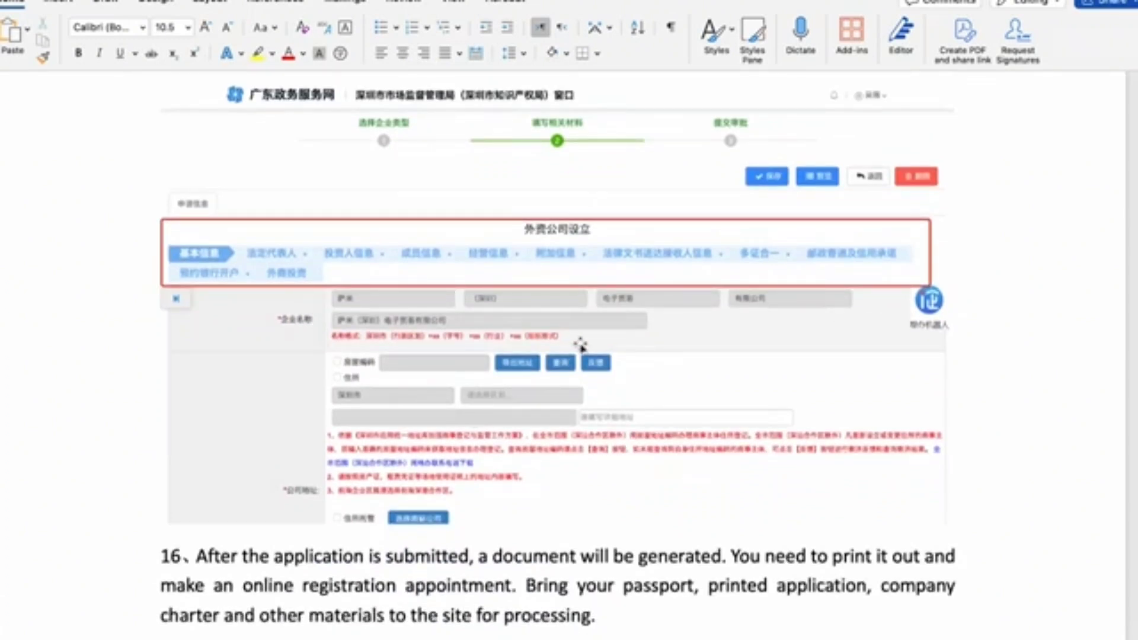
scroll(441, 417, down, 2)
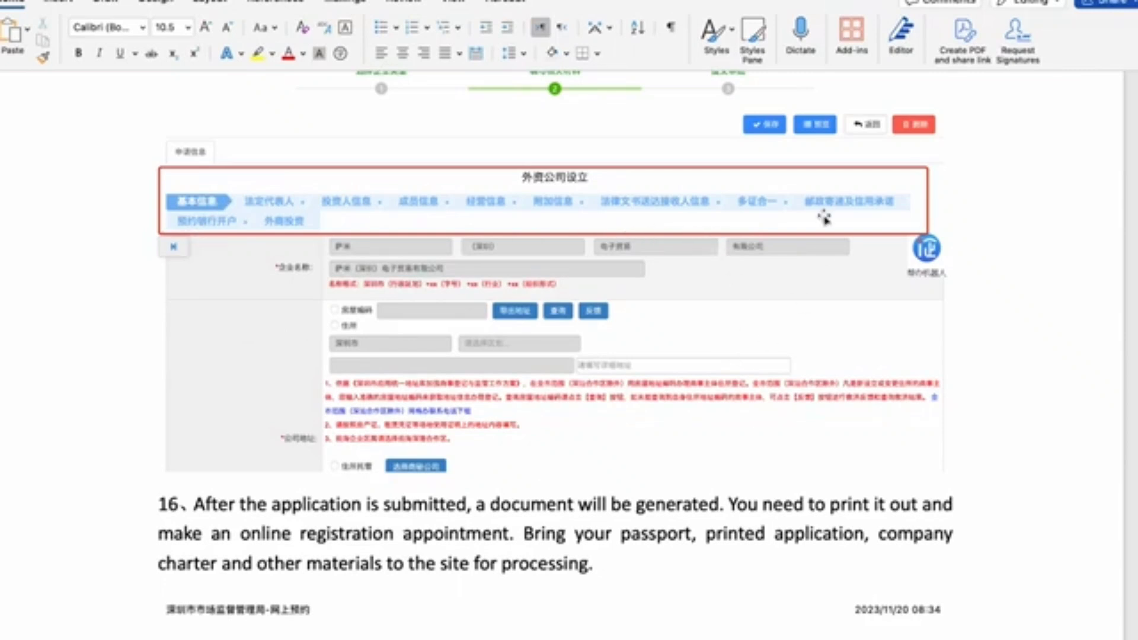
scroll(521, 457, down, 3)
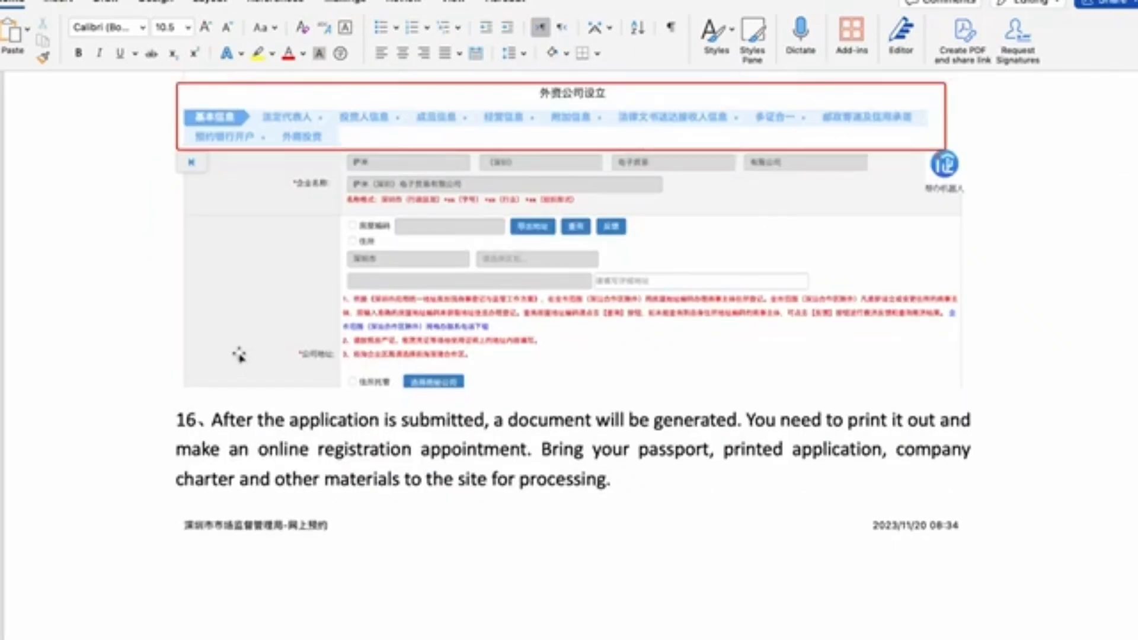
scroll(293, 501, down, 20)
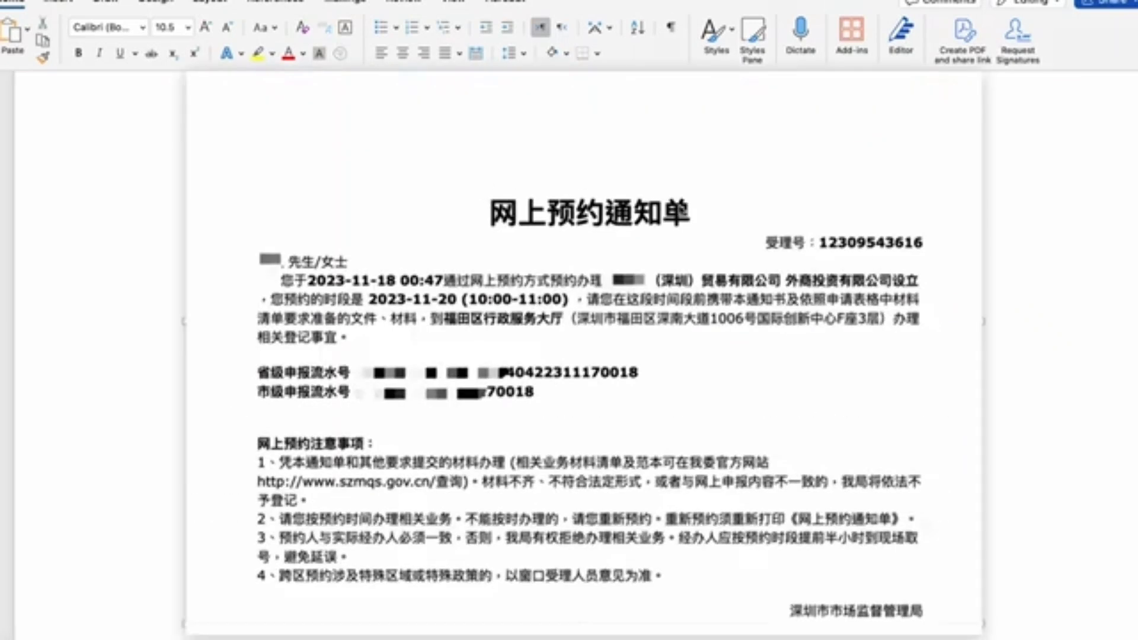
Step: Move past the appointment notice to step 17 and the sample 营业执照 business licence image
click(541, 290)
scroll(540, 289, down, 1)
scroll(541, 290, down, 3)
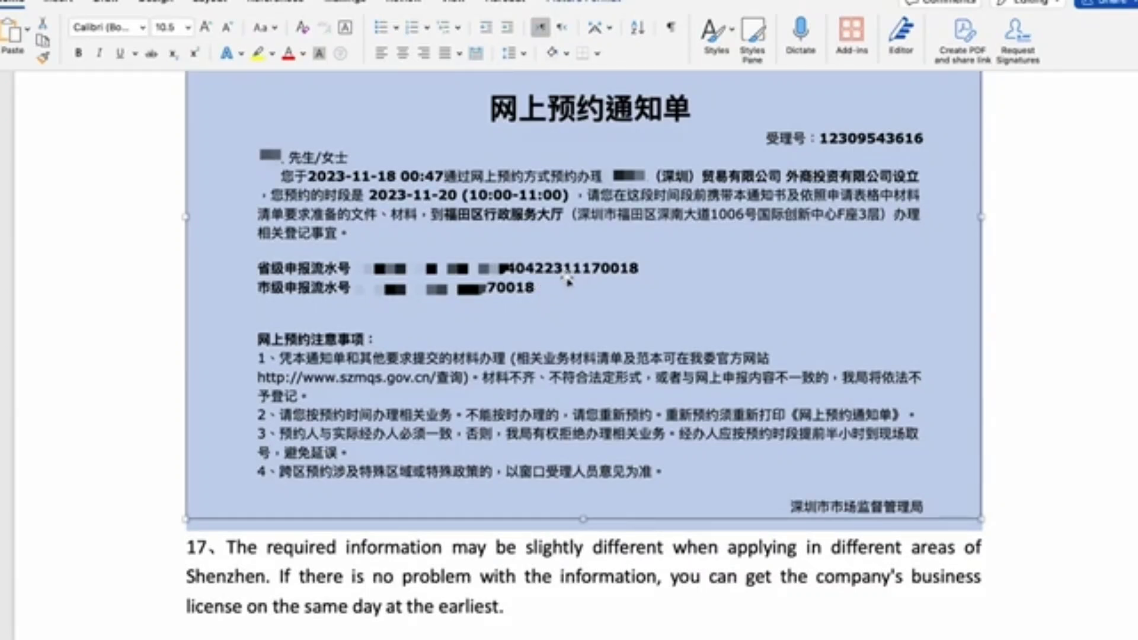
scroll(568, 281, down, 15)
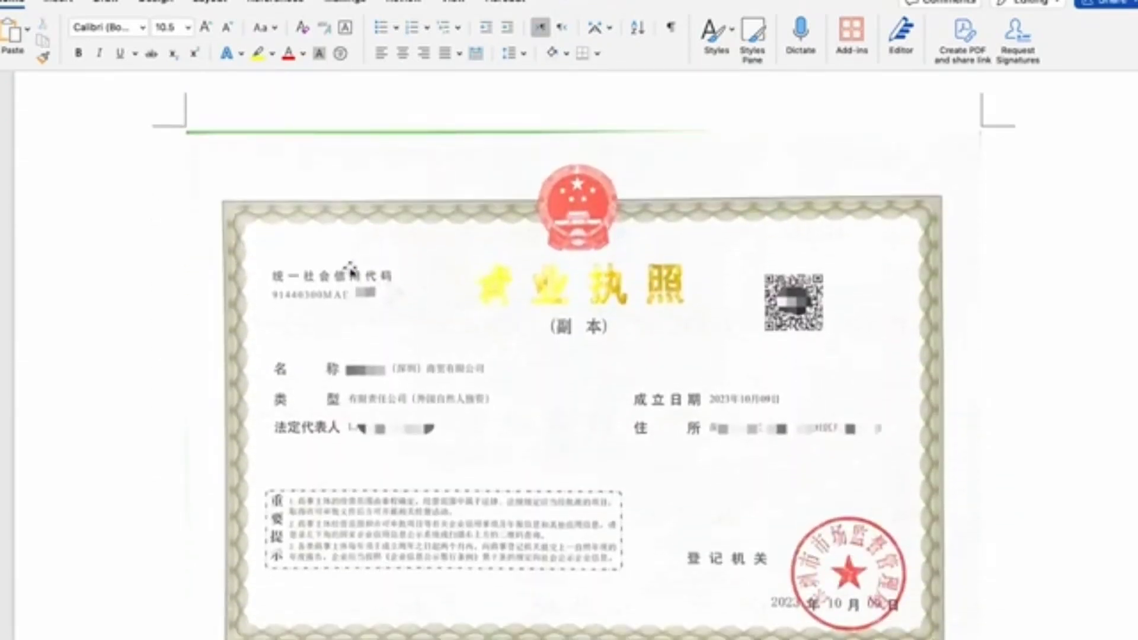